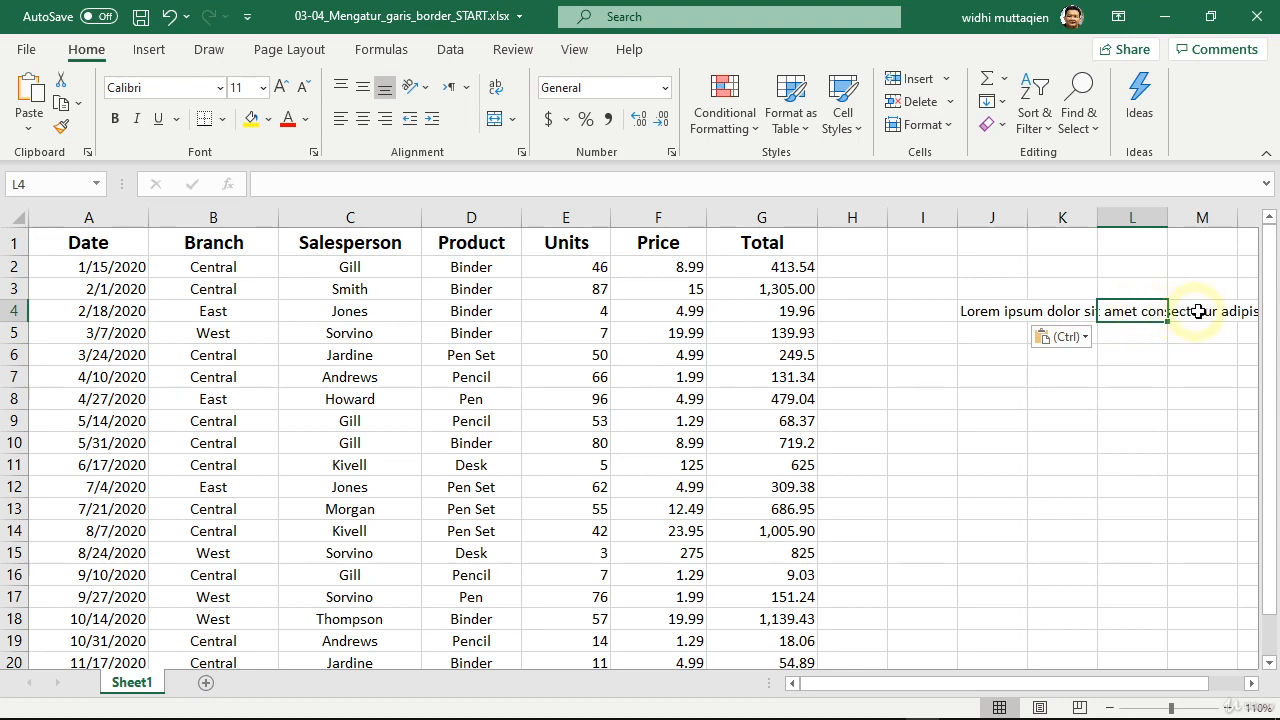
# Step: Try centre alignment on the Lorem ipsum text in cell J4, and right-align it
pyautogui.click(1203, 312)
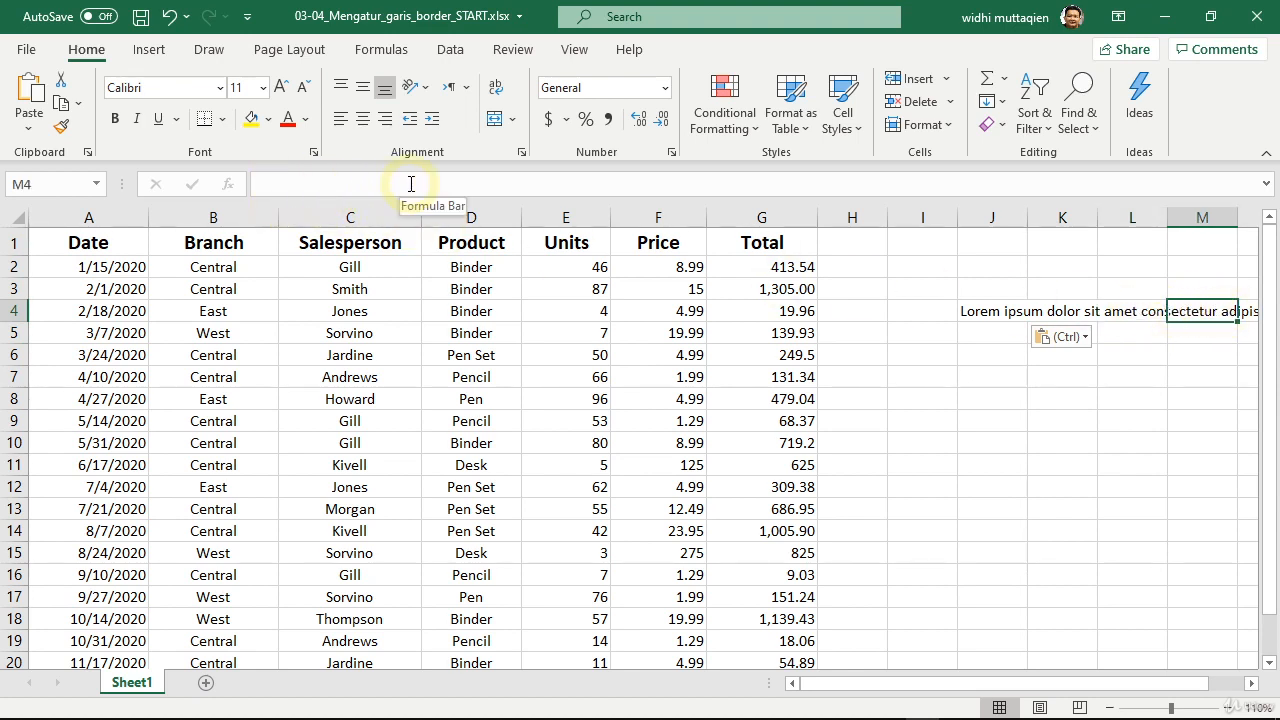
pyautogui.click(993, 313)
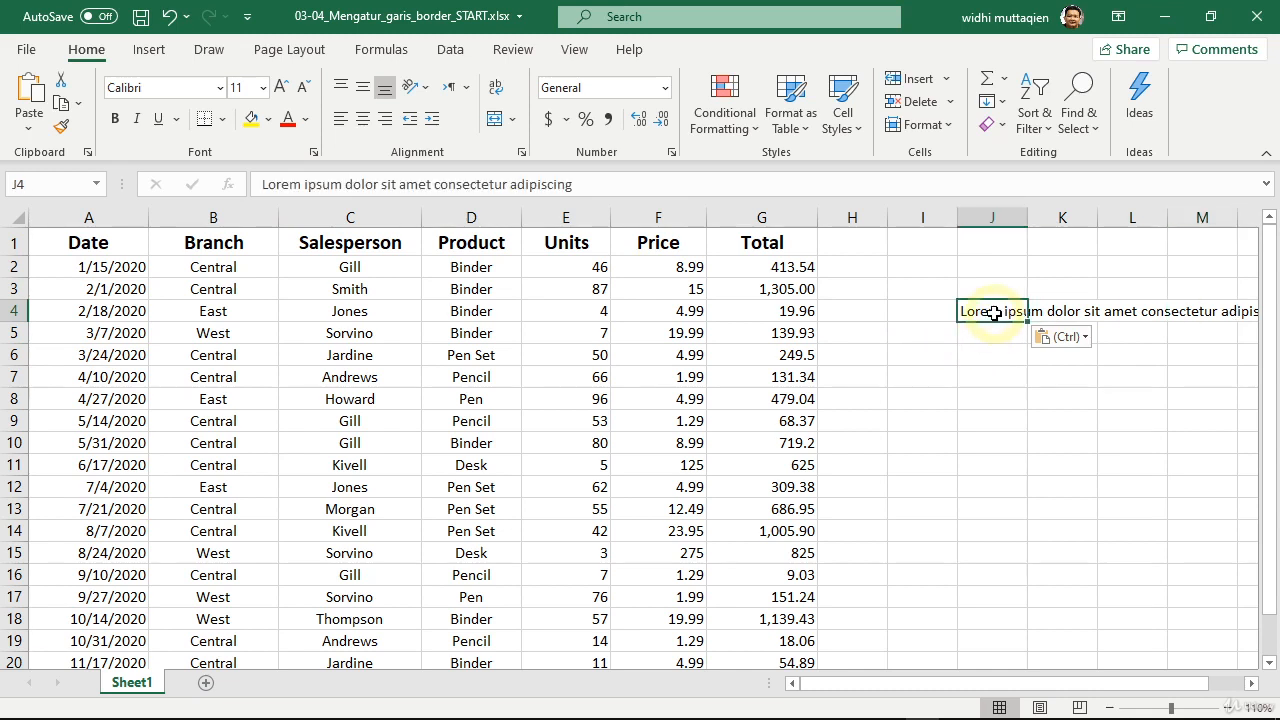
pyautogui.click(363, 120)
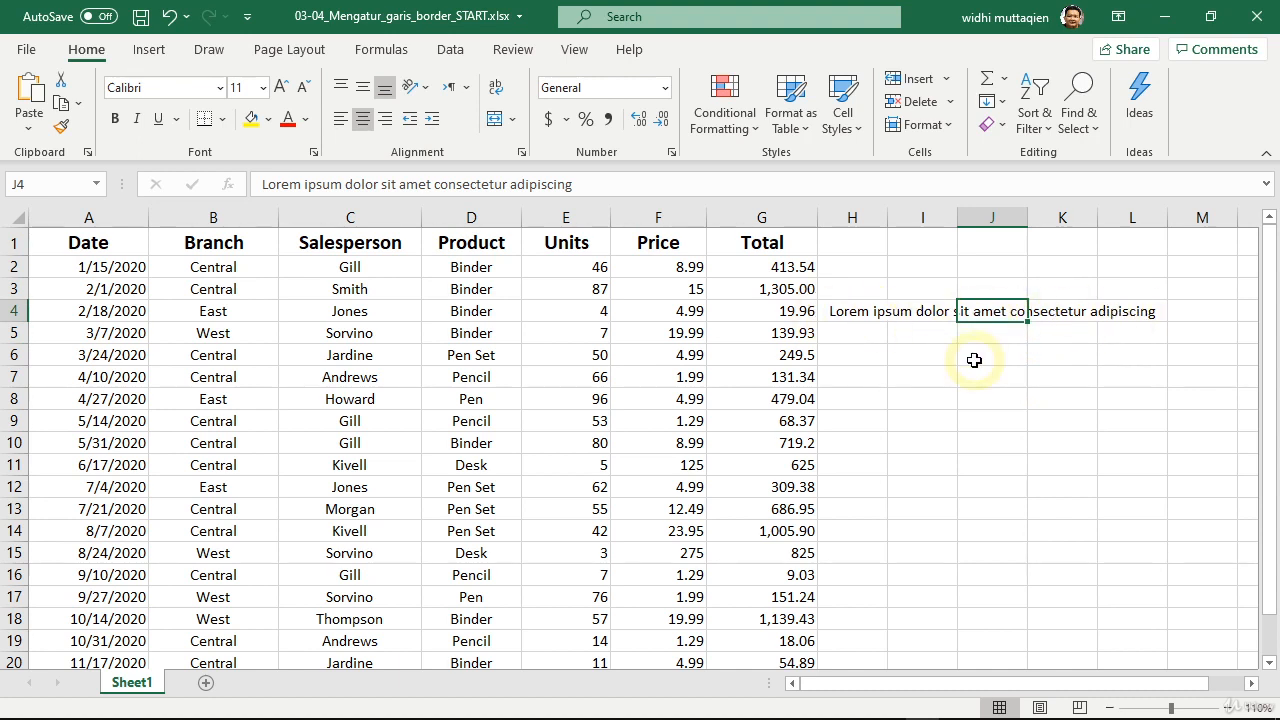
pyautogui.click(388, 122)
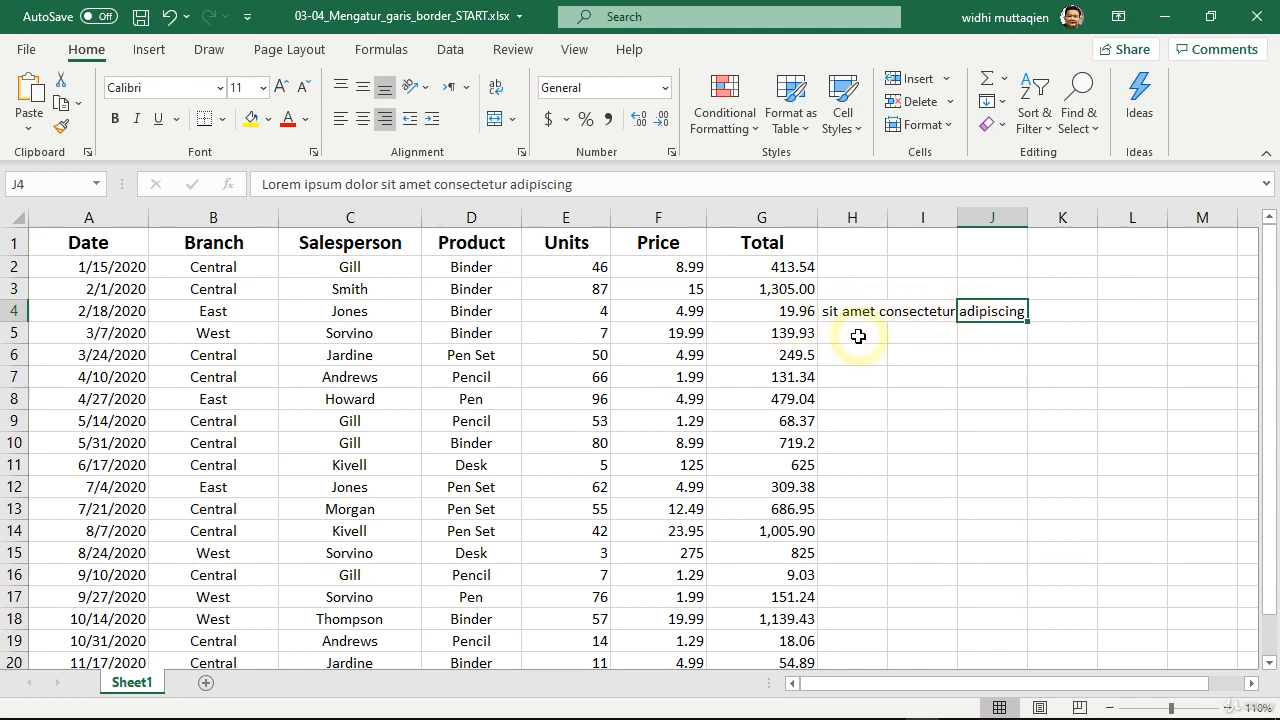
# Step: Try narrowing the Total column to about the width of its heading, and undo the width change
pyautogui.click(776, 315)
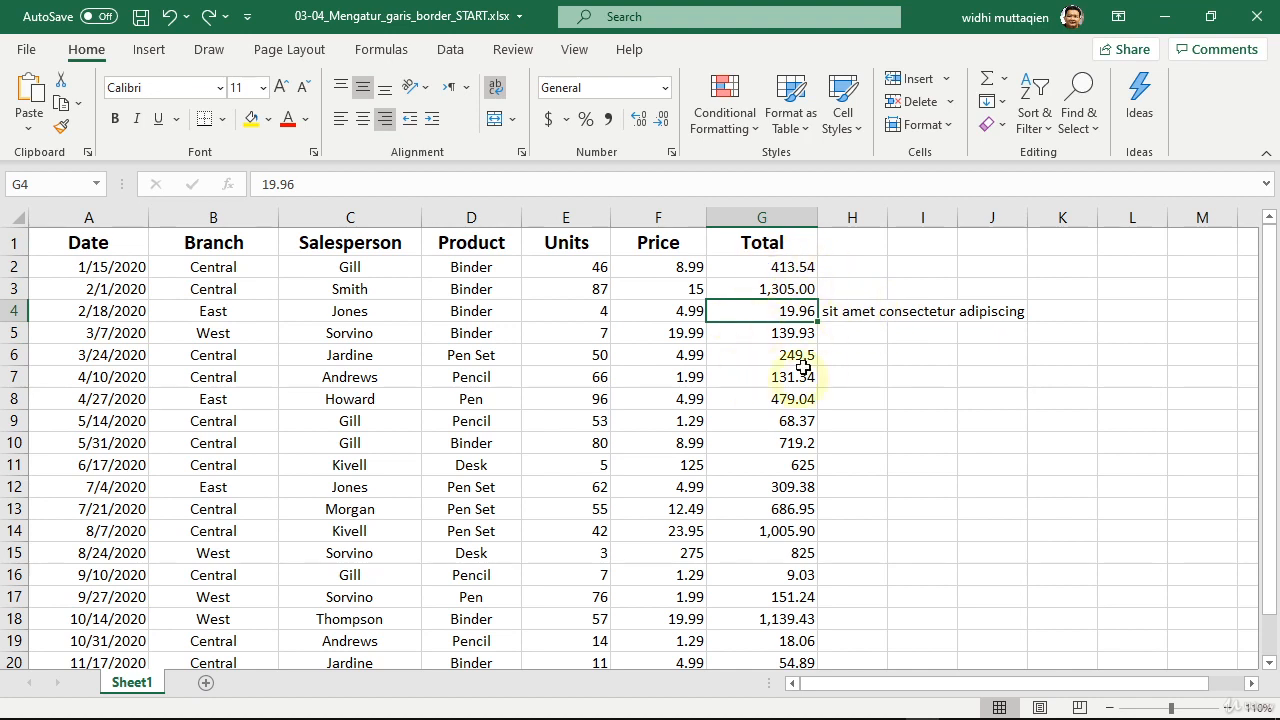
pyautogui.moveTo(816, 218); pyautogui.dragTo(750, 220)
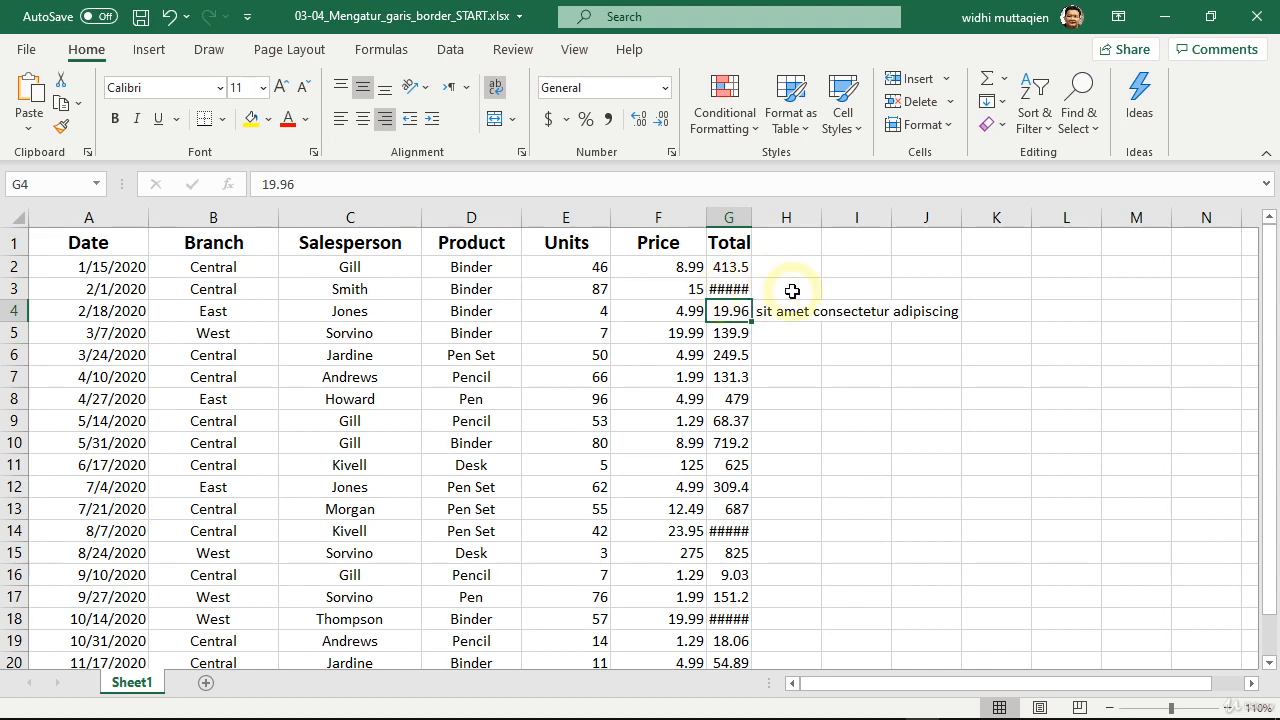
pyautogui.hotkey('ctrl', 'z')
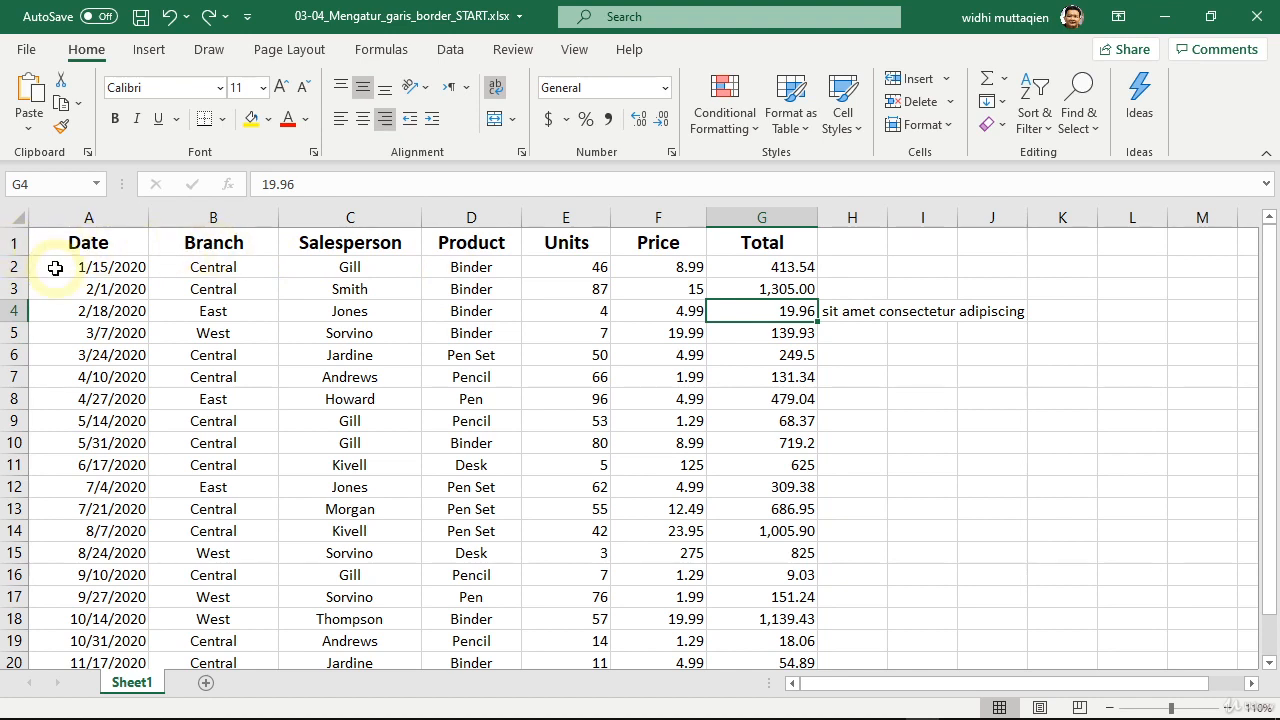
# Step: Insert a blank row above the column headings and enter SALES 2020 in cell D1
pyautogui.rightClick(12, 242)
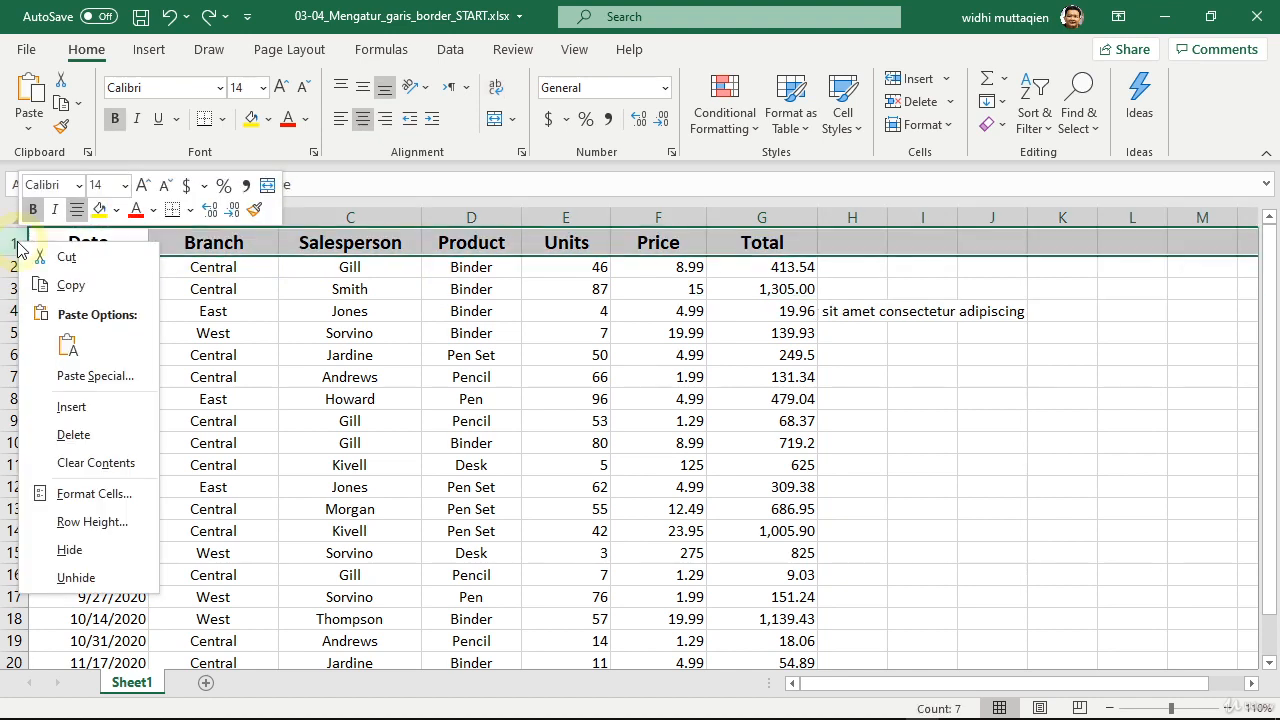
pyautogui.click(80, 409)
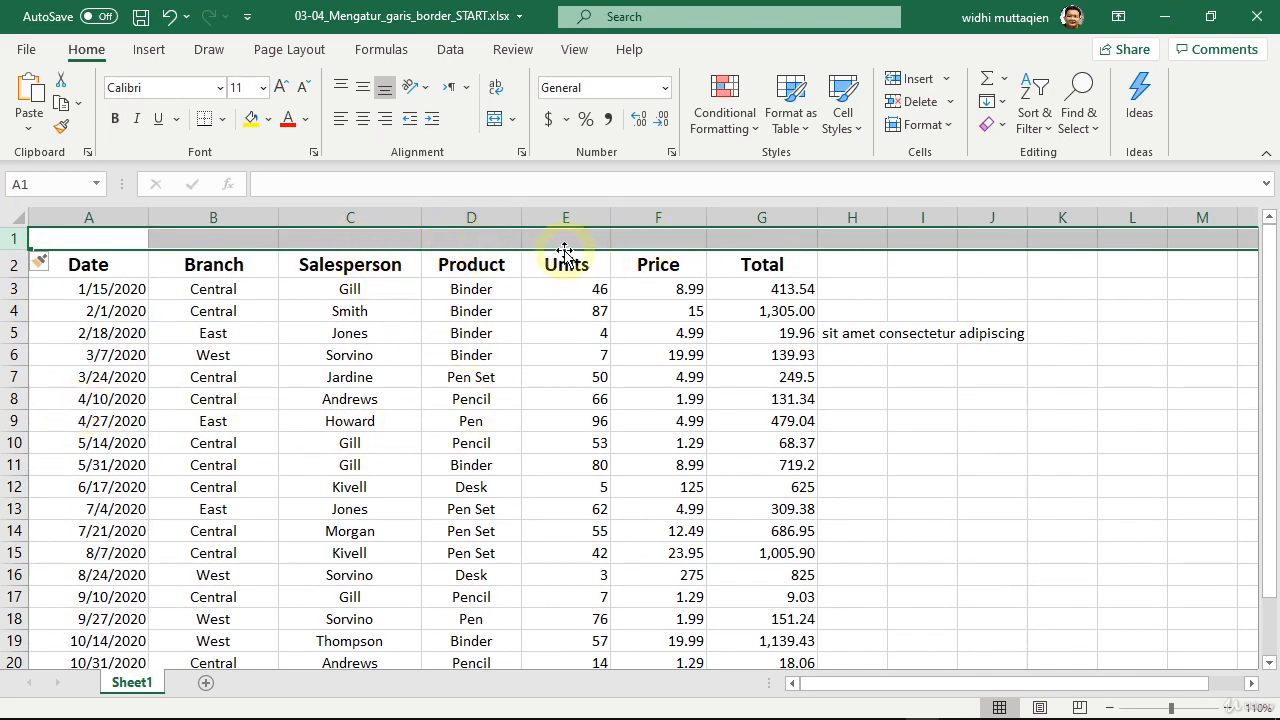
pyautogui.click(461, 242)
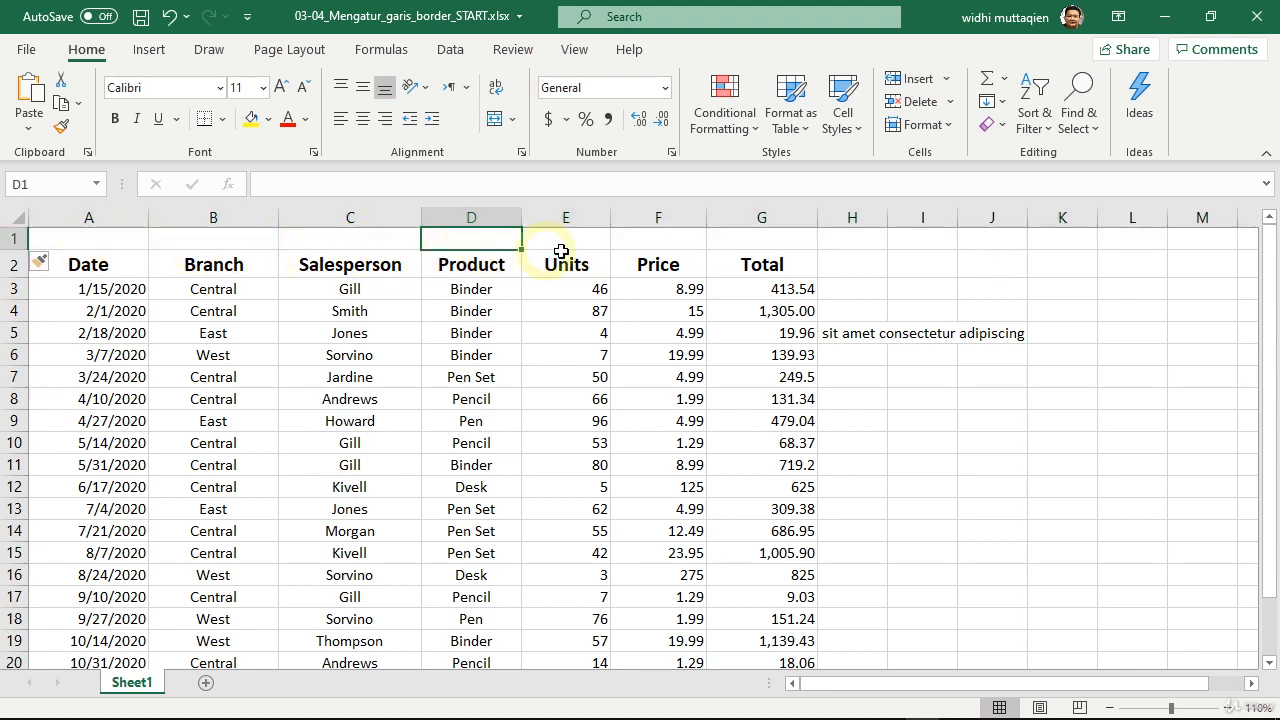
pyautogui.write('SAL')
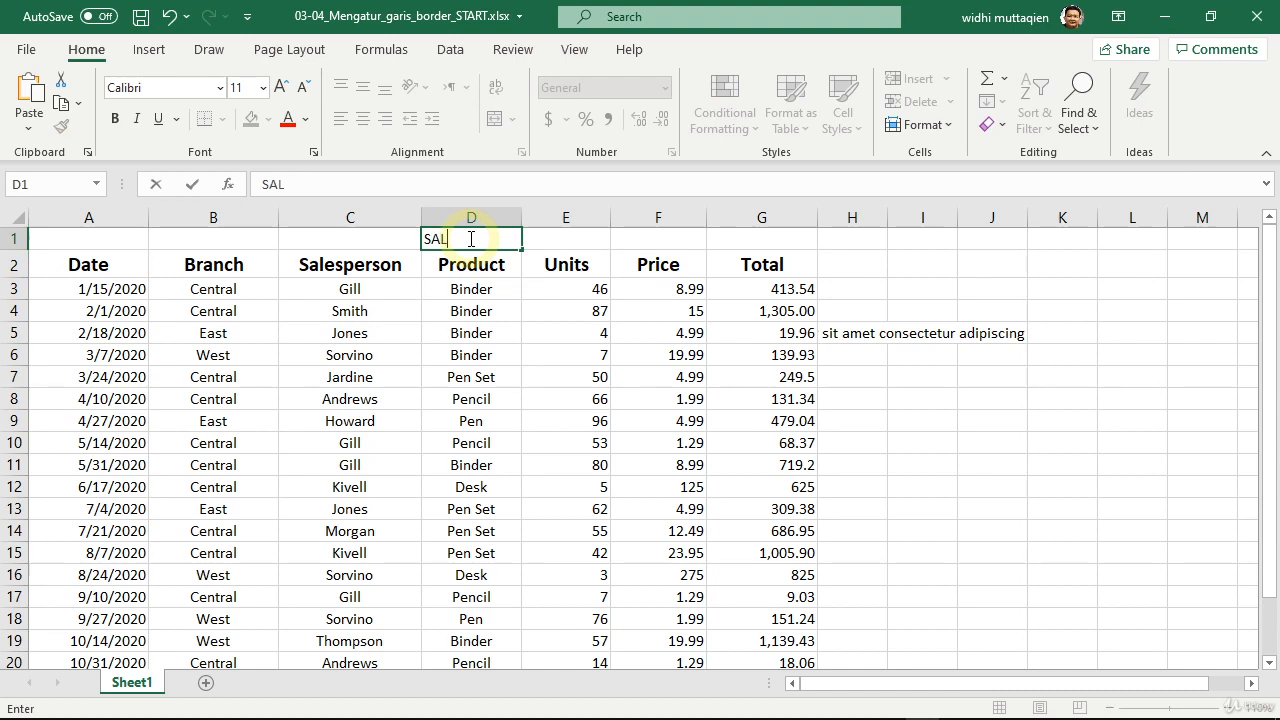
pyautogui.write('ES 2020')
pyautogui.press('Return')
# Step: Format the SALES 2020 title in D1 as centred, bold and font size 28
pyautogui.click(470, 240)
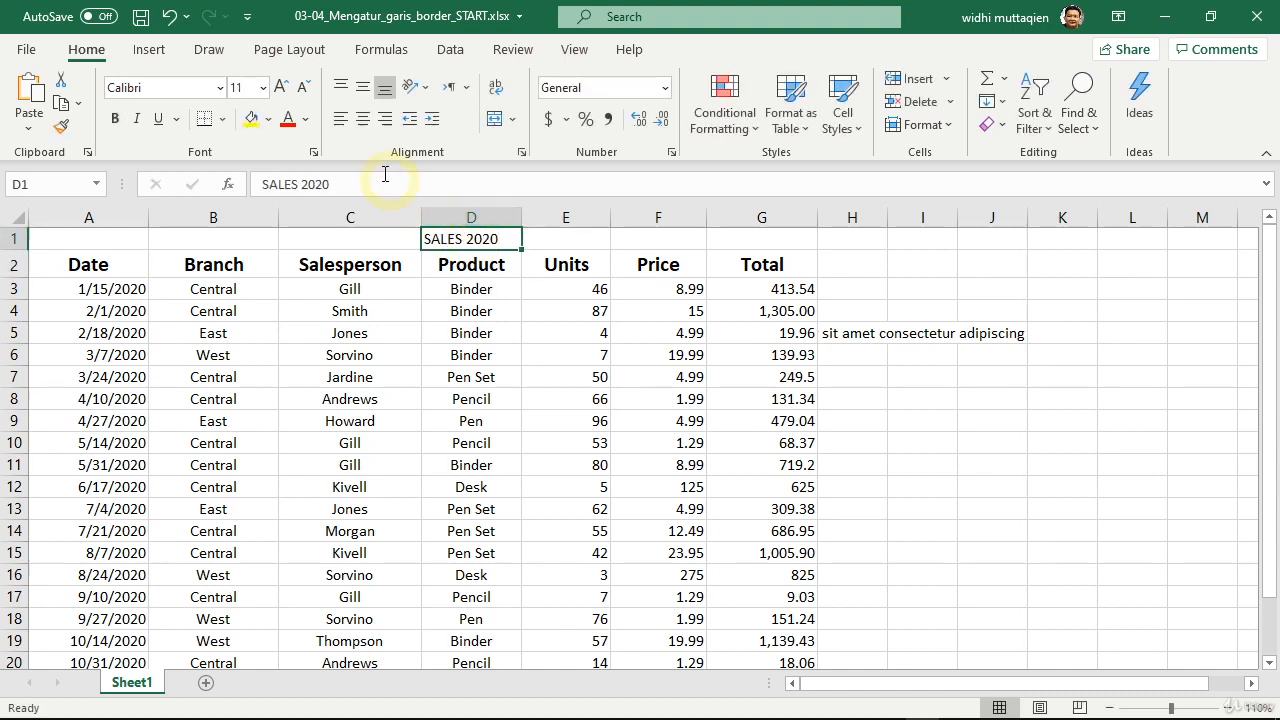
pyautogui.click(363, 119)
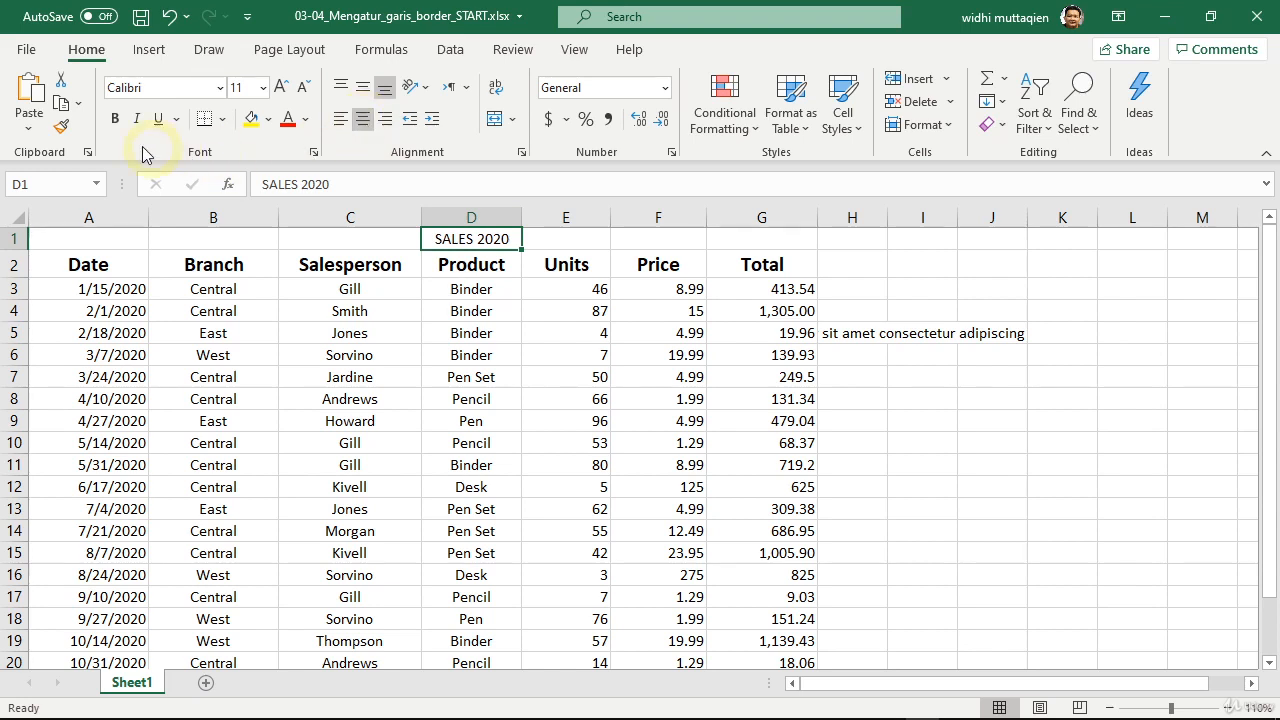
pyautogui.click(114, 119)
pyautogui.click(283, 92)
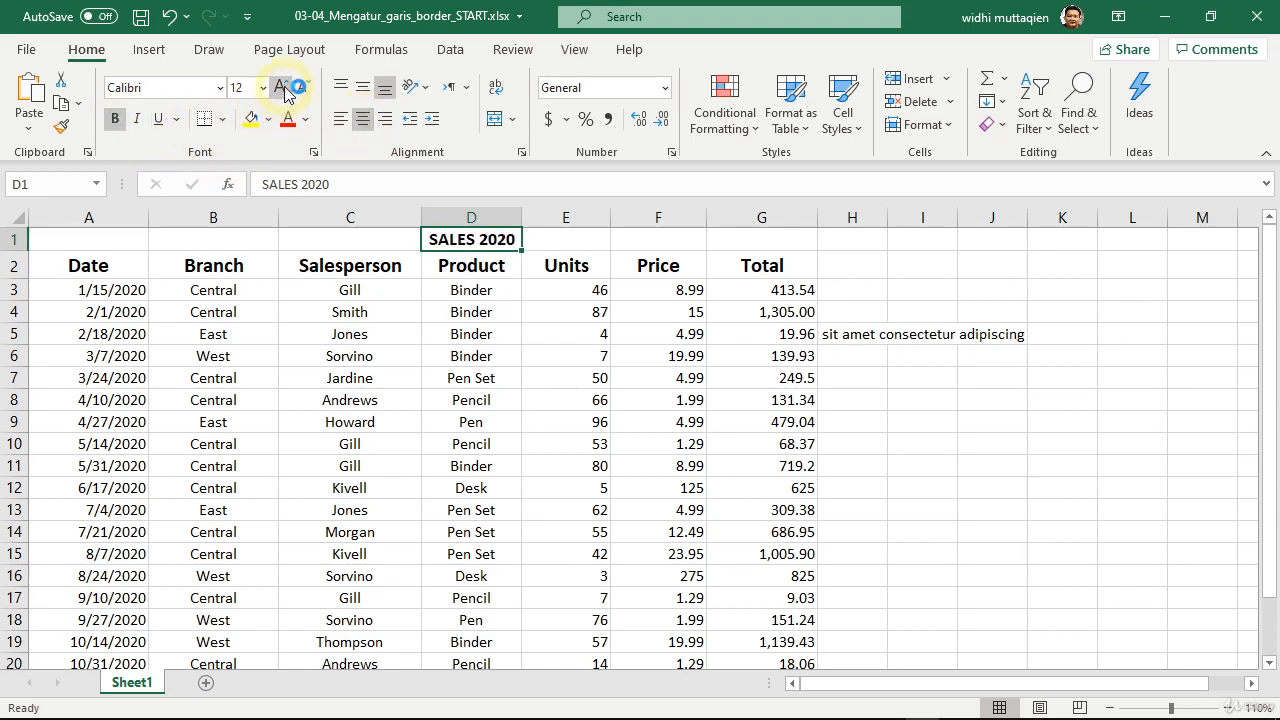
pyautogui.click(283, 92)
pyautogui.click(283, 92)
pyautogui.click(284, 92)
pyautogui.click(284, 92)
pyautogui.click(286, 91)
pyautogui.click(286, 91)
pyautogui.click(284, 91)
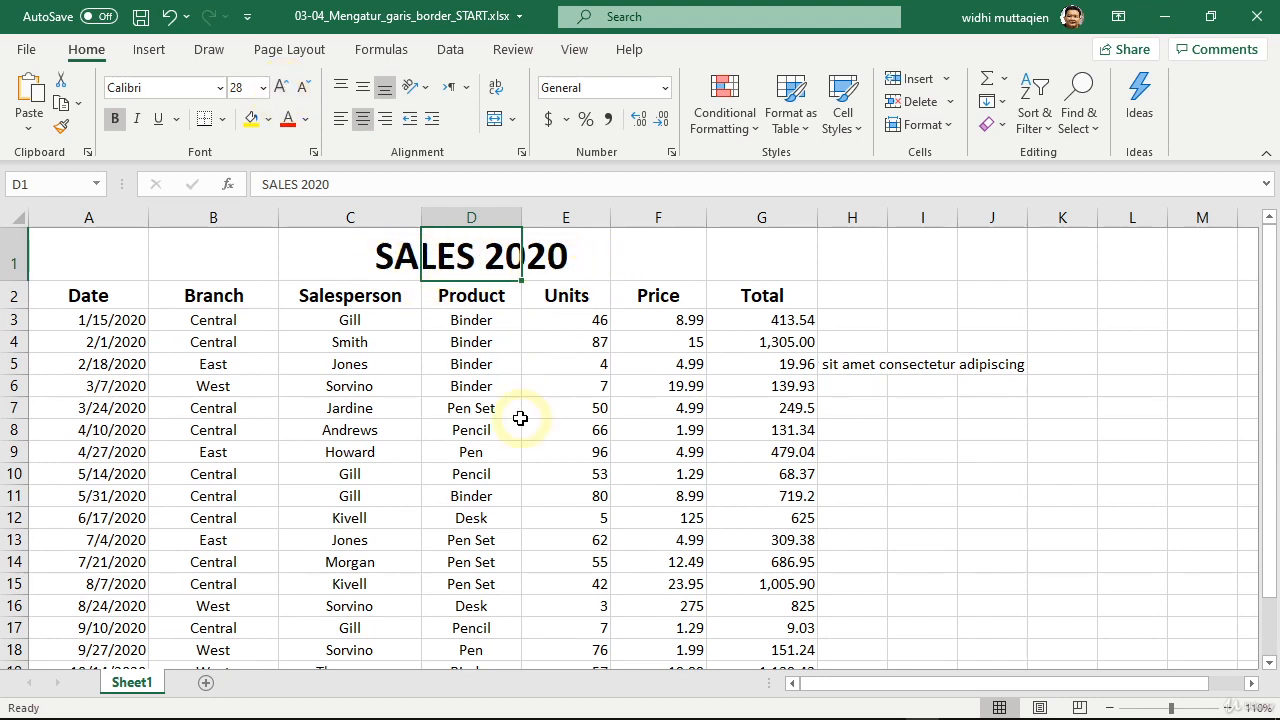
# Step: Try widening the Salesperson column to nearly double its width, and undo the width change
pyautogui.click(550, 364)
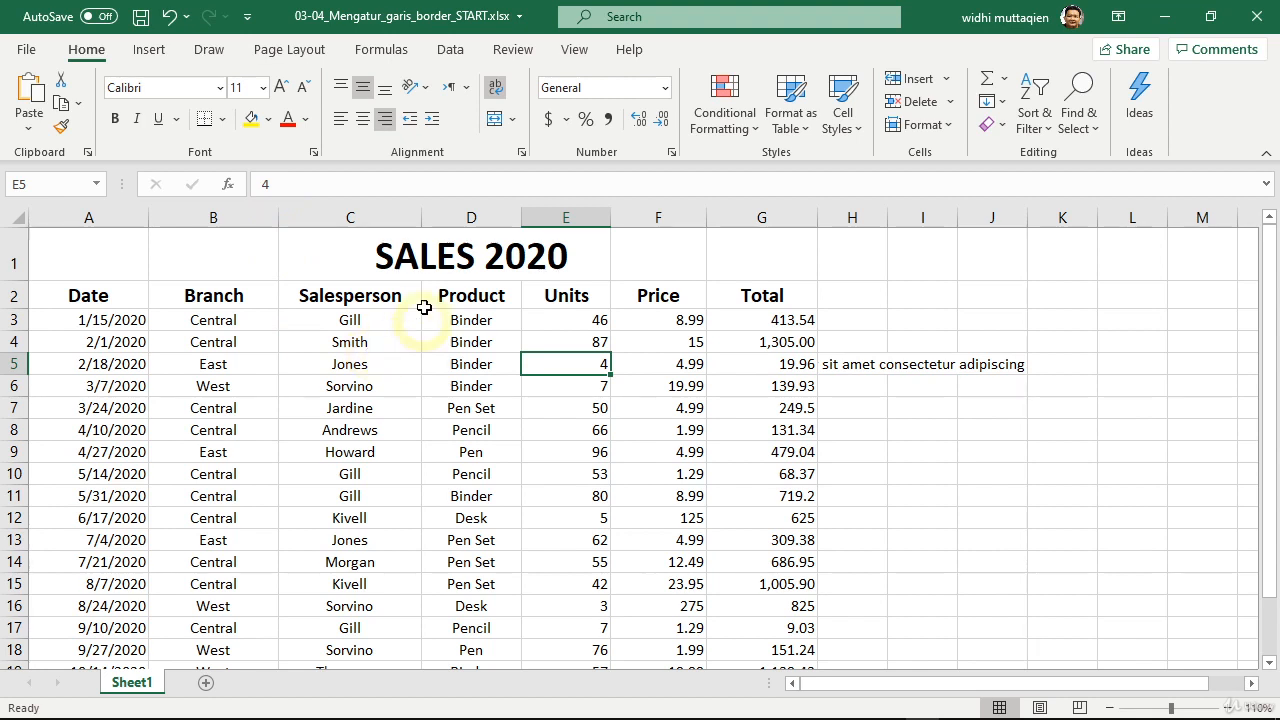
pyautogui.moveTo(424, 212); pyautogui.dragTo(533, 216)
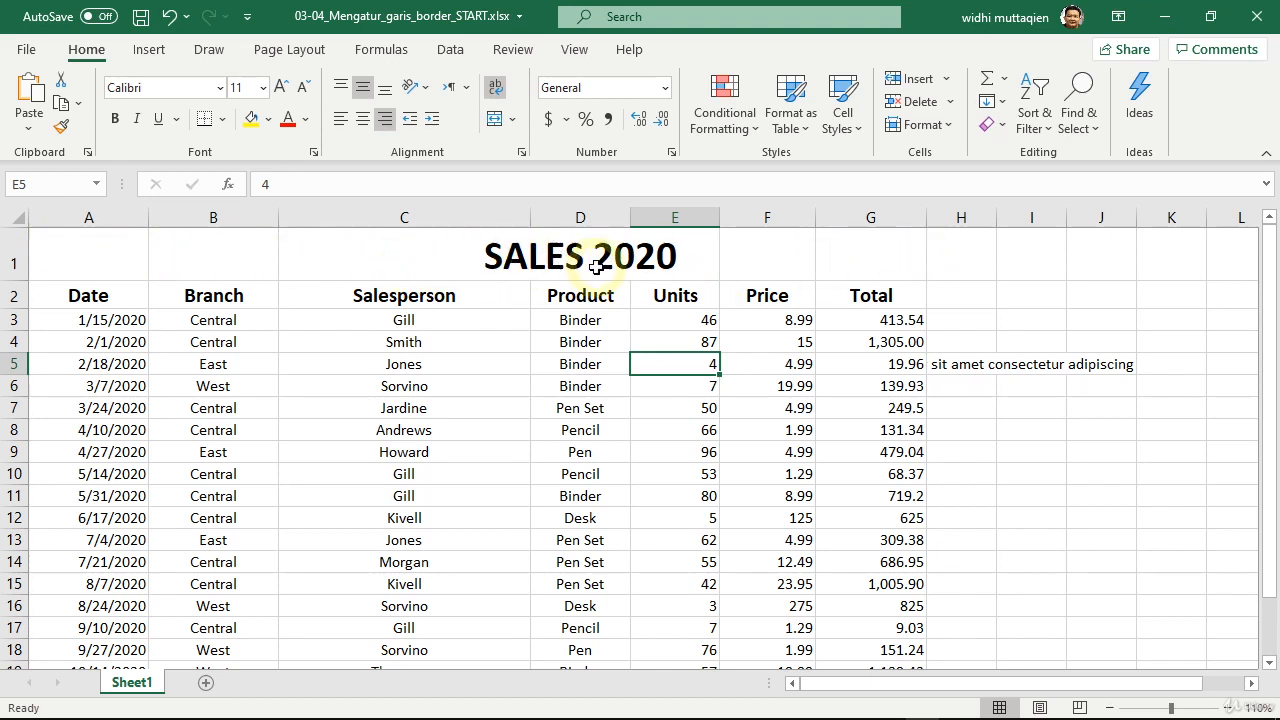
pyautogui.hotkey('ctrl', 'z')
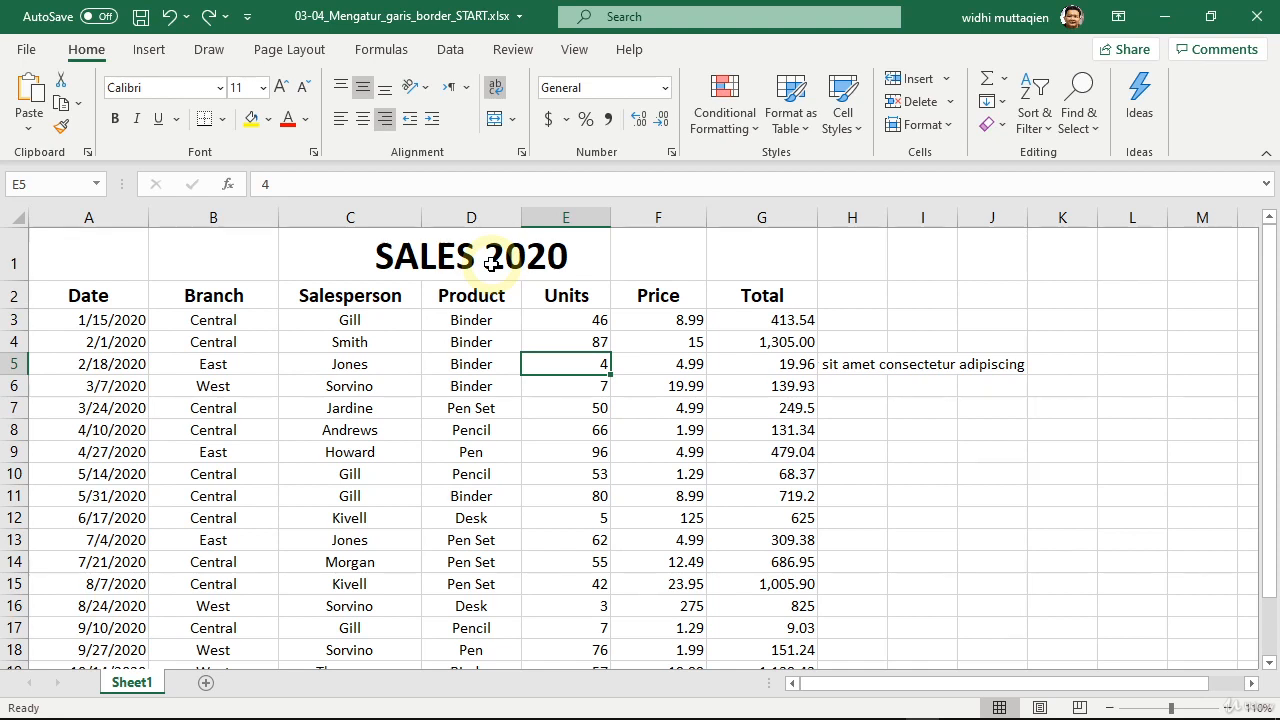
# Step: Select the title row range A1:G1 and left-align it
pyautogui.moveTo(90, 260); pyautogui.dragTo(769, 266)
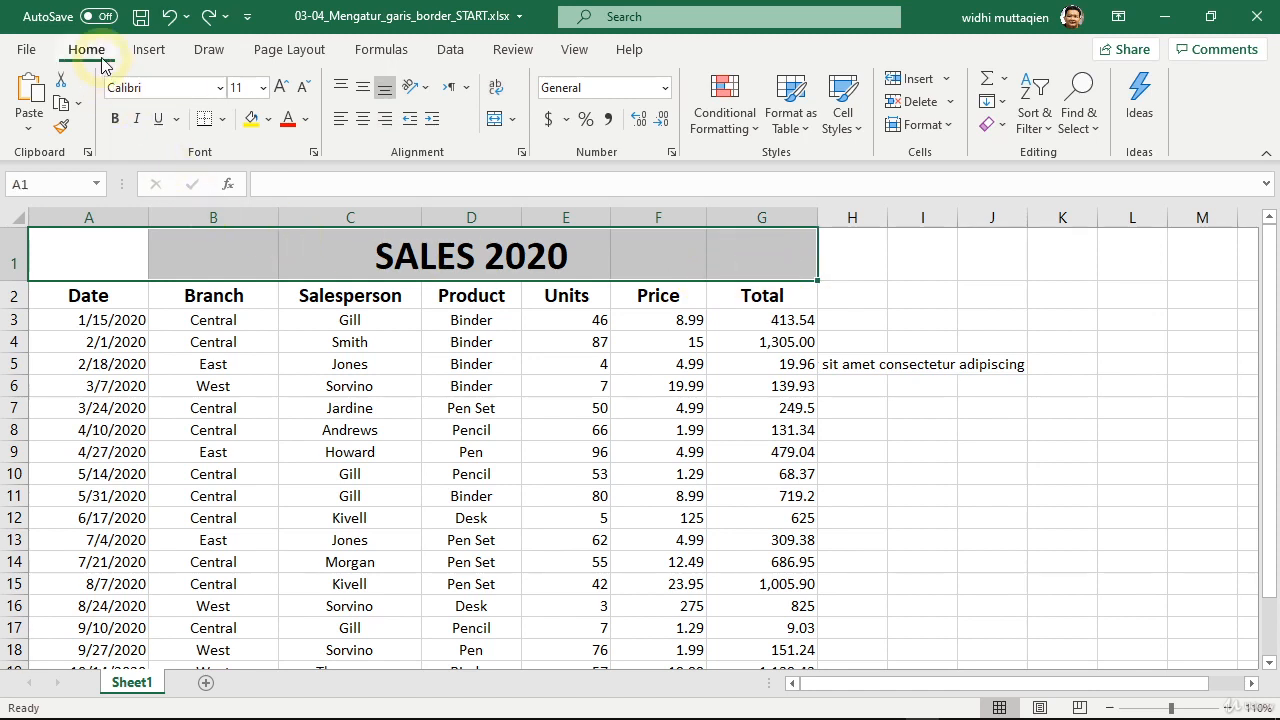
pyautogui.click(513, 121)
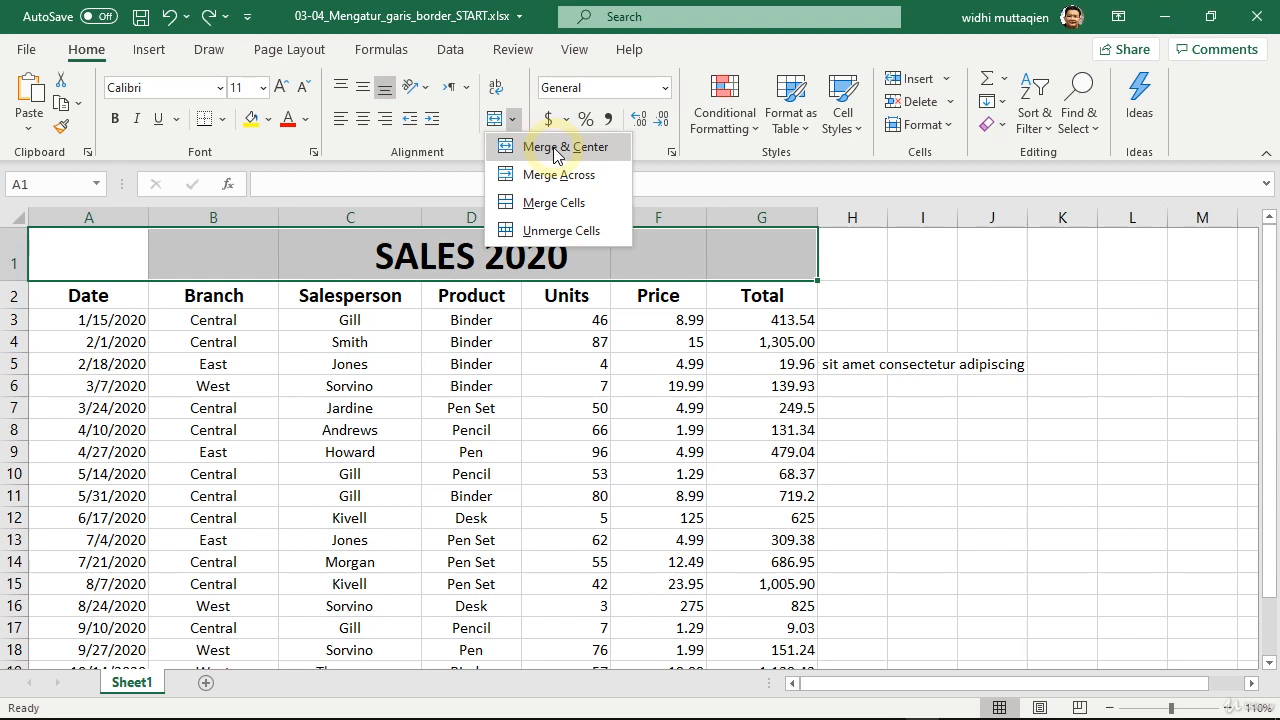
pyautogui.click(340, 125)
pyautogui.click(340, 125)
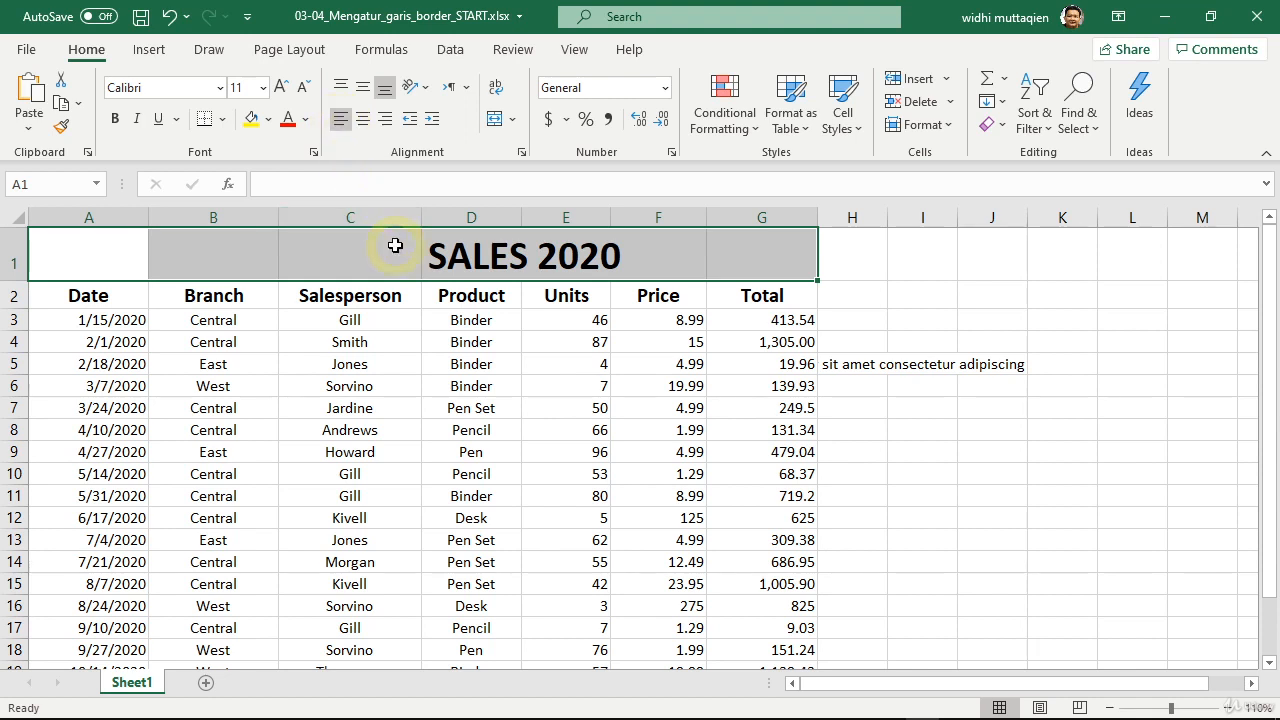
# Step: Try Merge & Center on the title range A1:G1, and undo the merge
pyautogui.click(512, 119)
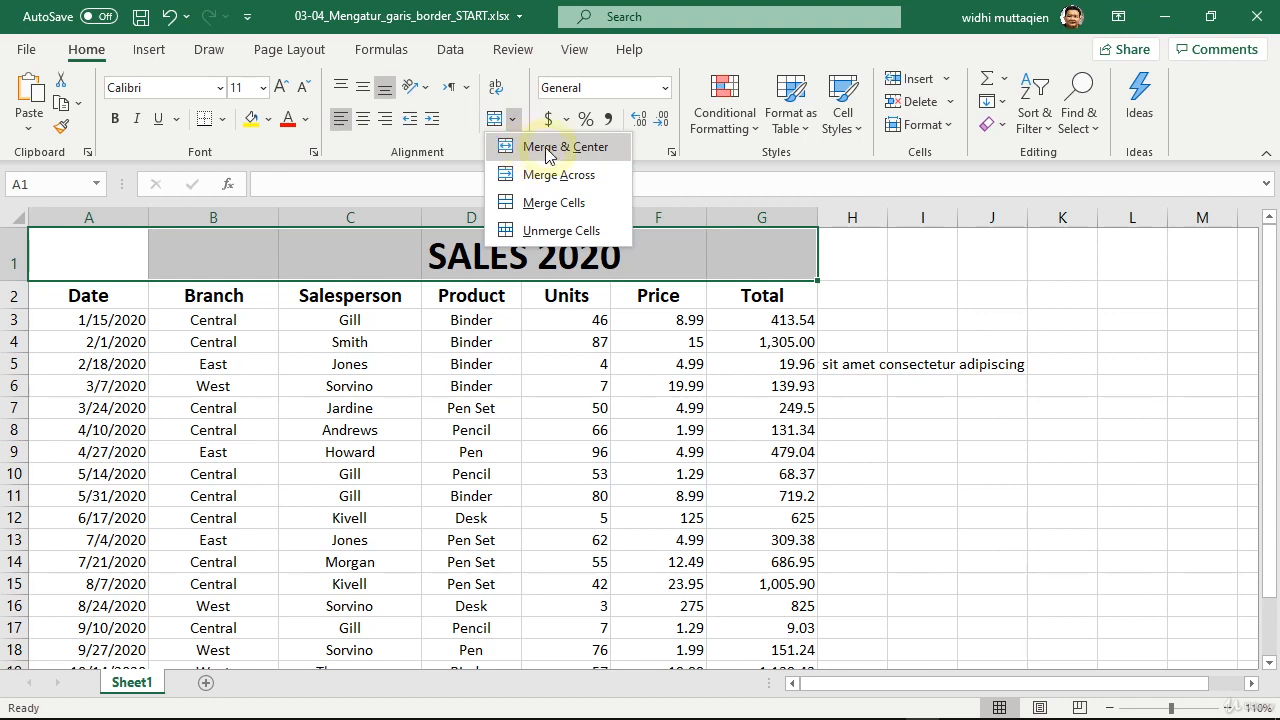
pyautogui.click(549, 150)
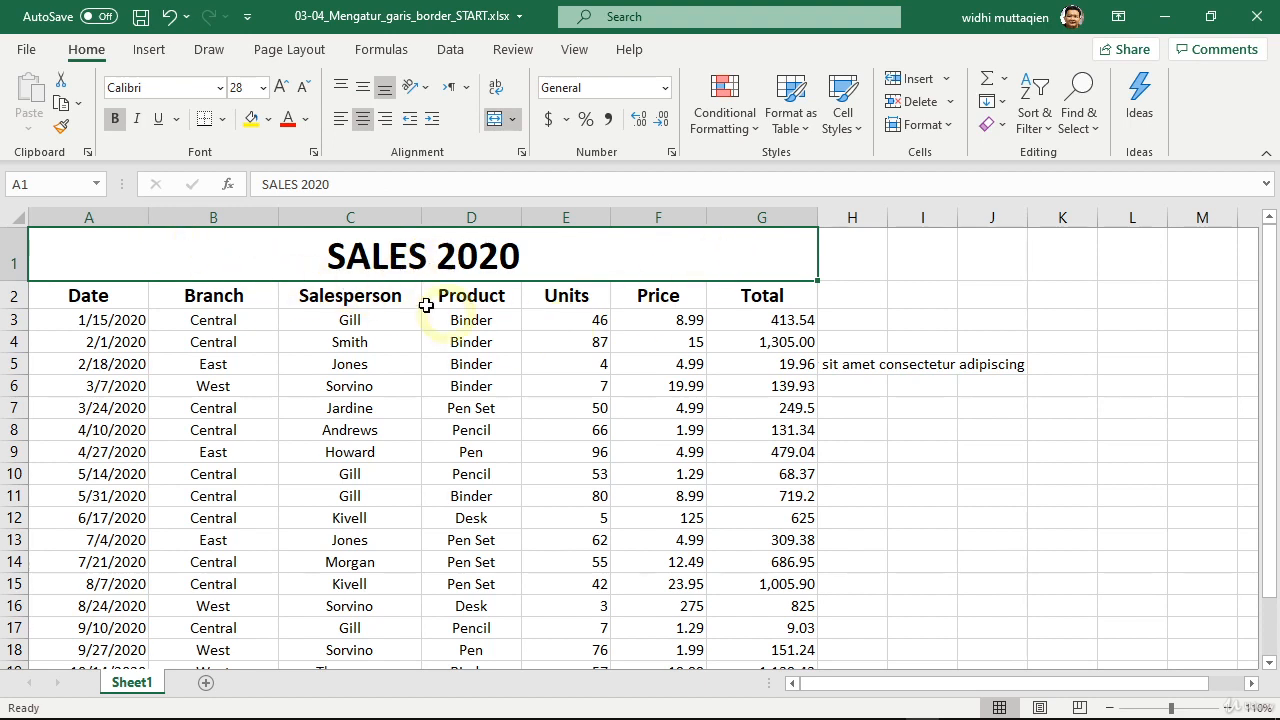
pyautogui.moveTo(610, 217); pyautogui.dragTo(755, 220)
pyautogui.doubleClick(755, 220)
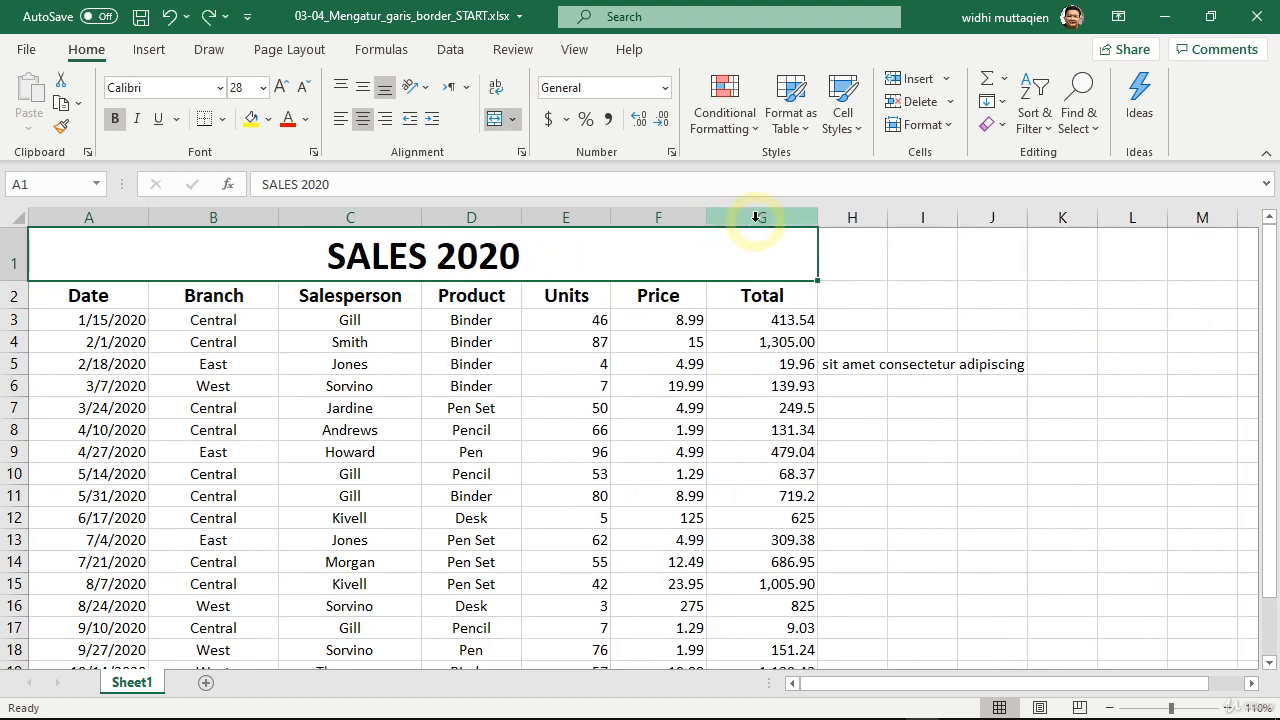
pyautogui.click(512, 119)
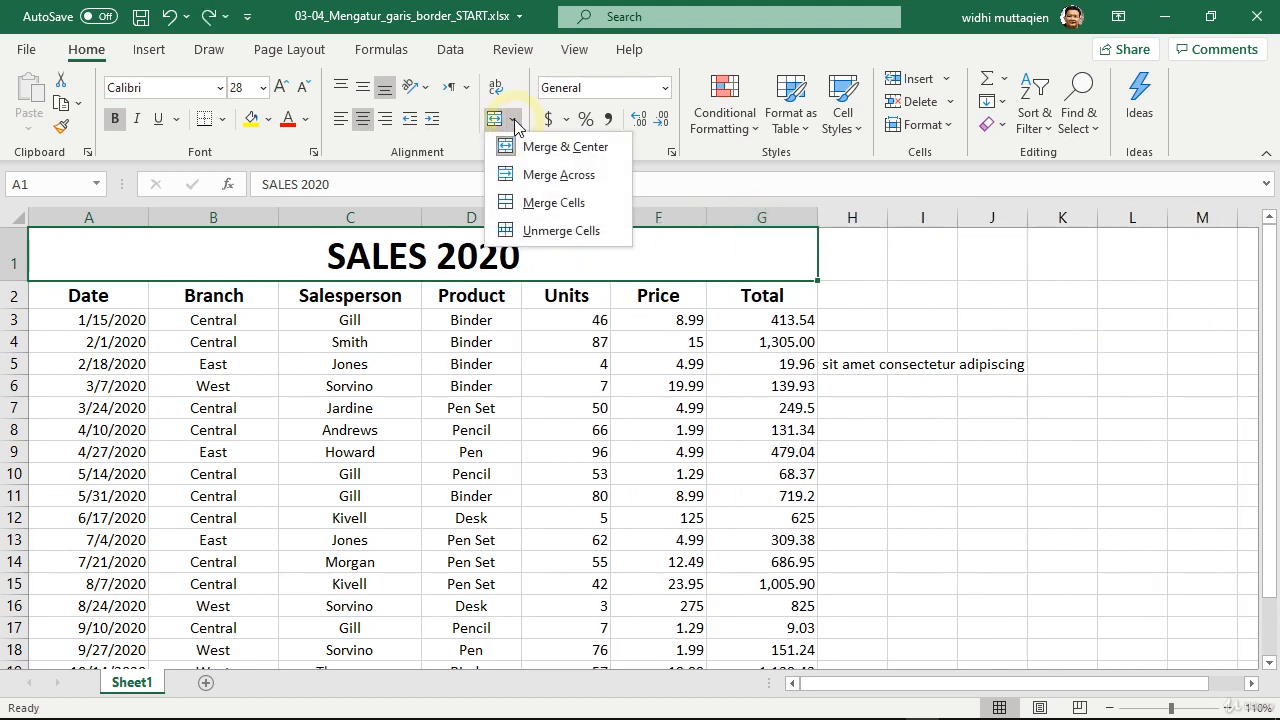
pyautogui.click(567, 150)
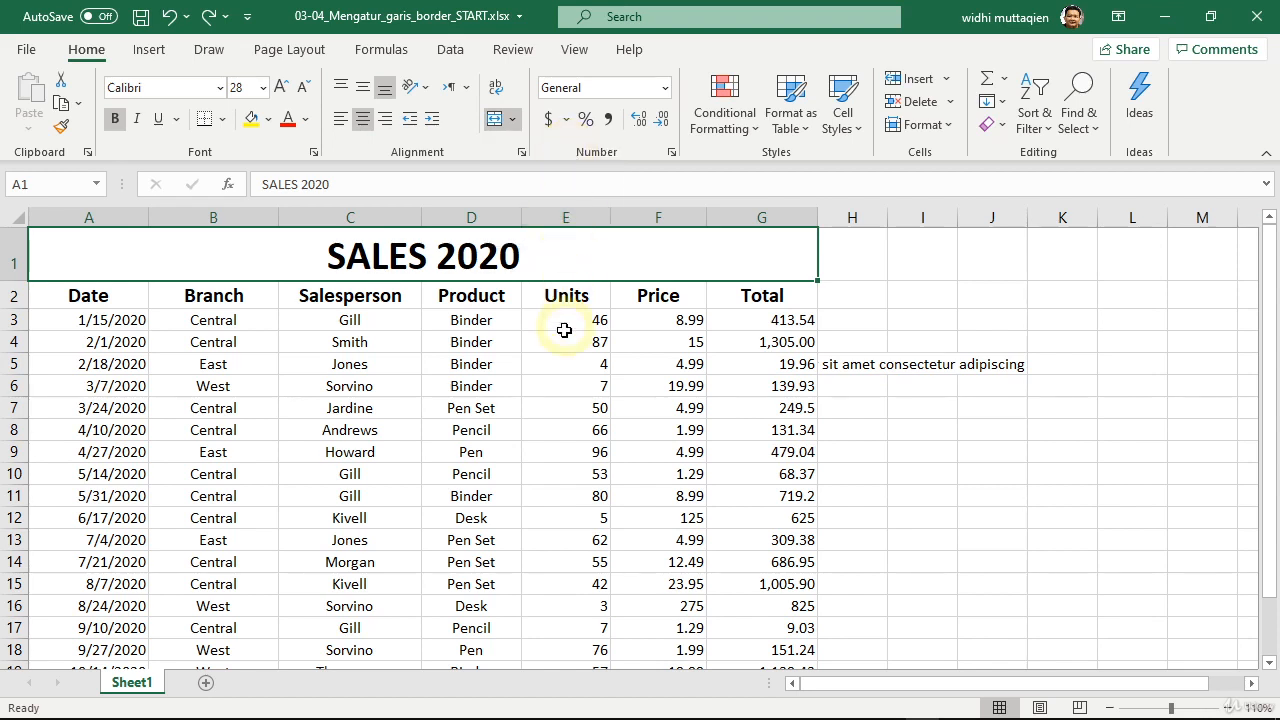
pyautogui.hotkey('ctrl', 'z')
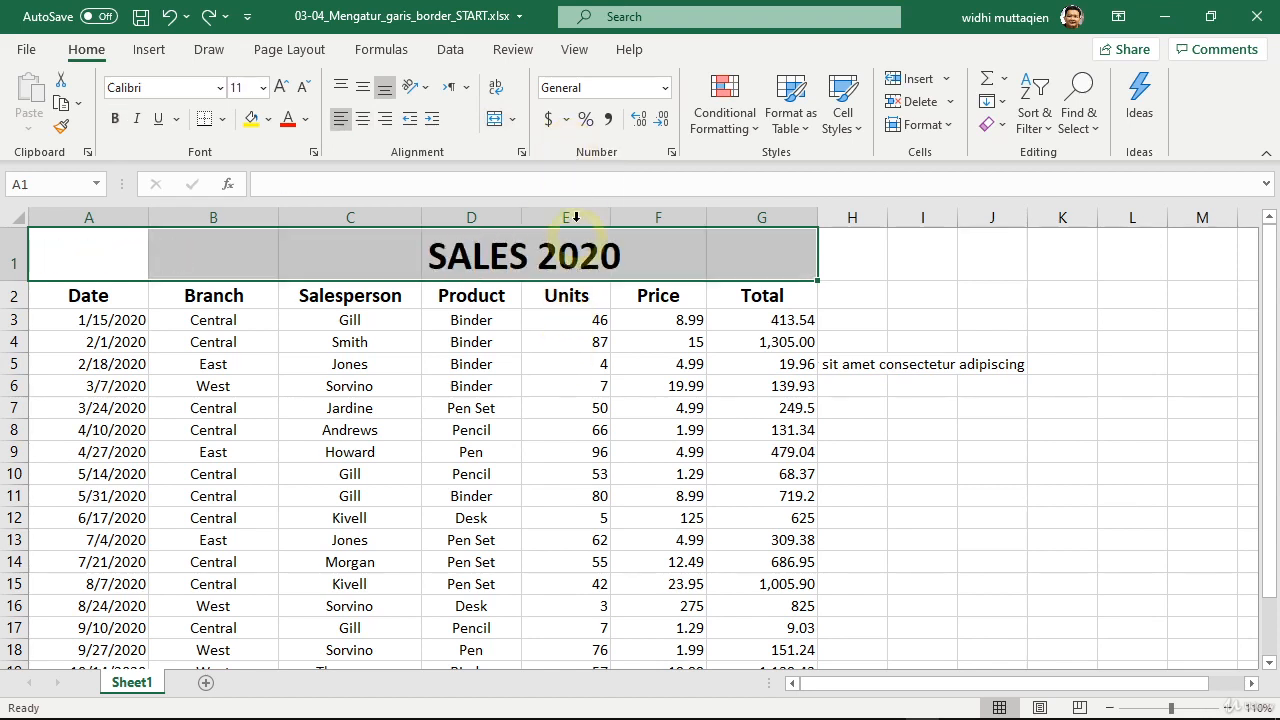
# Step: Merge the title range A1:G1 with Merge Cells and centre the SALES 2020 title horizontally
pyautogui.click(515, 120)
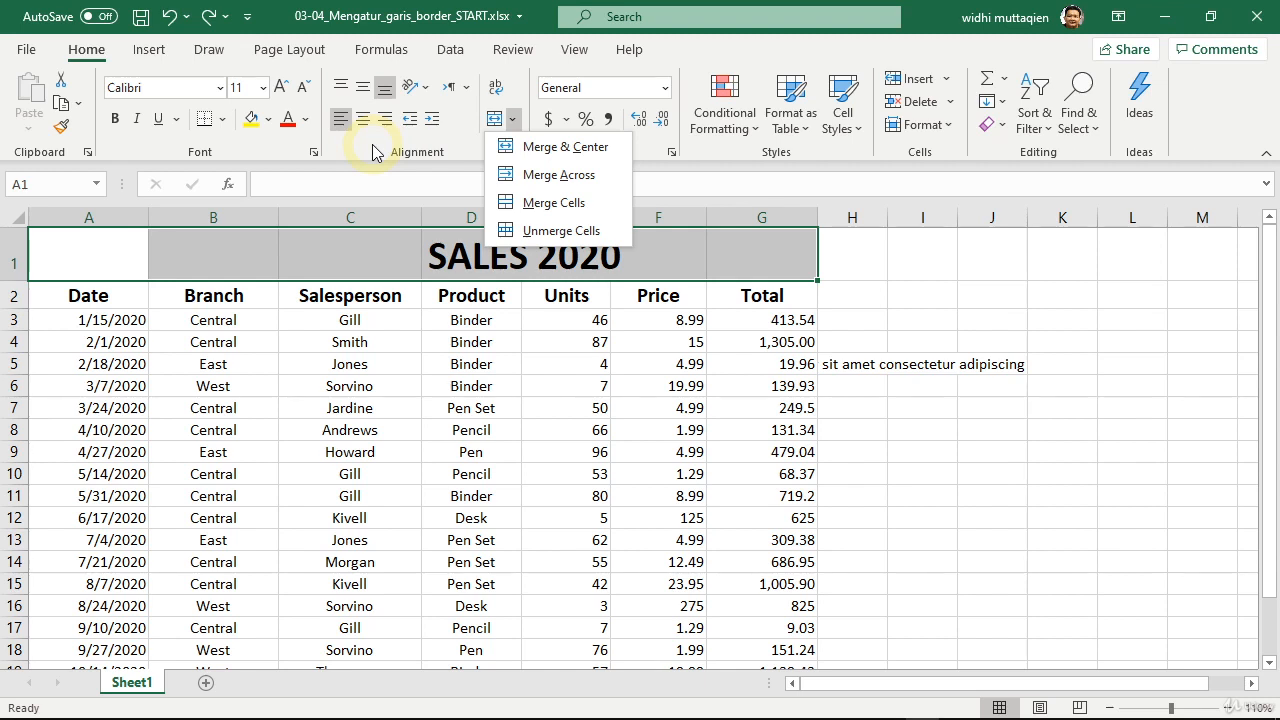
pyautogui.click(545, 203)
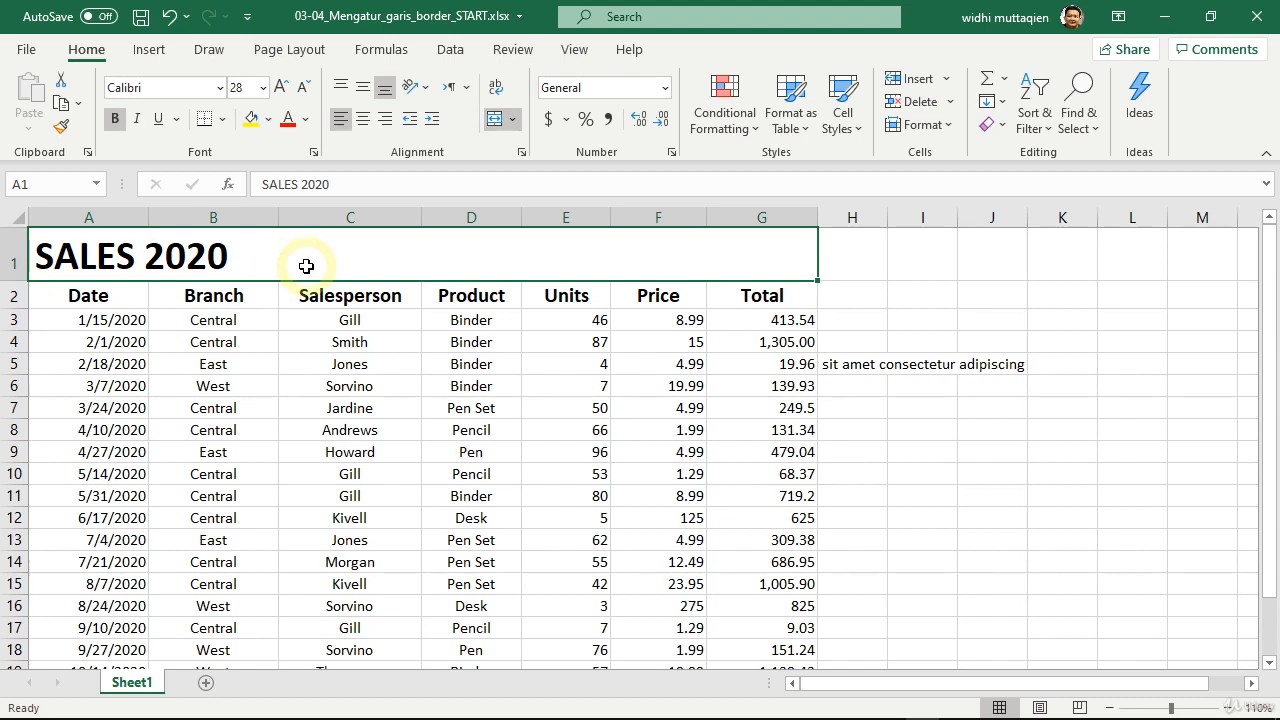
pyautogui.click(364, 119)
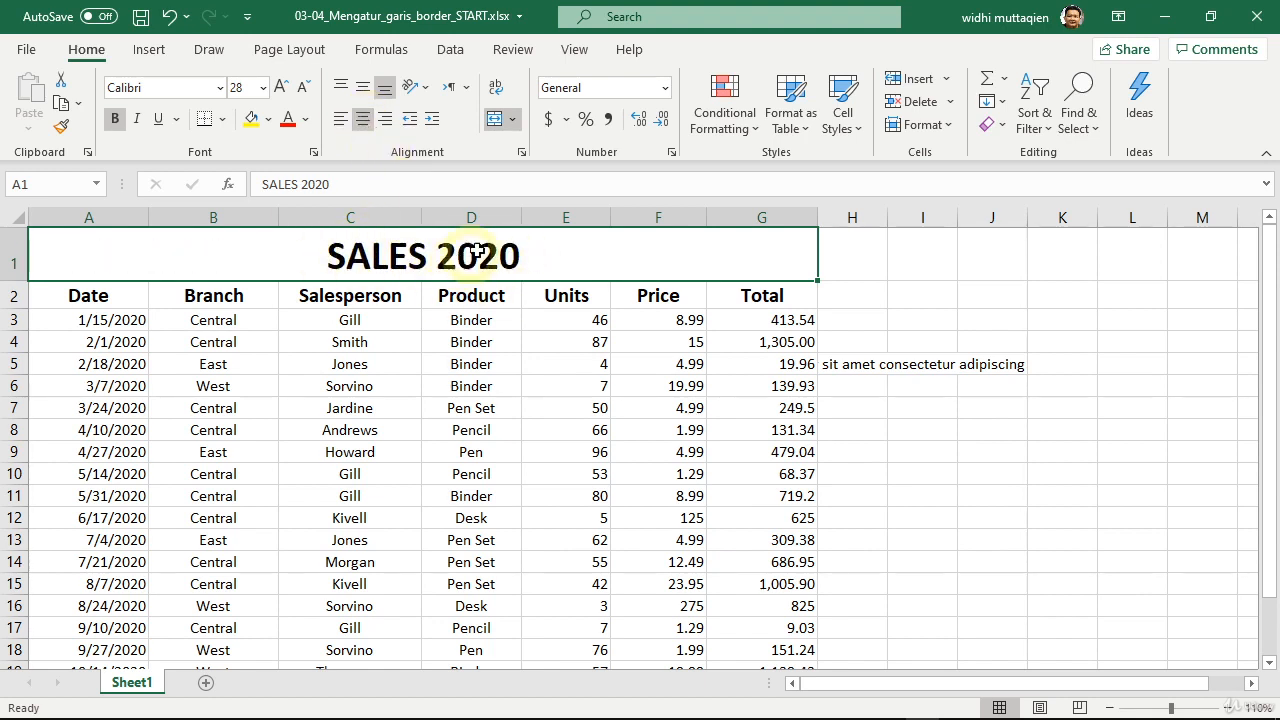
pyautogui.click(512, 119)
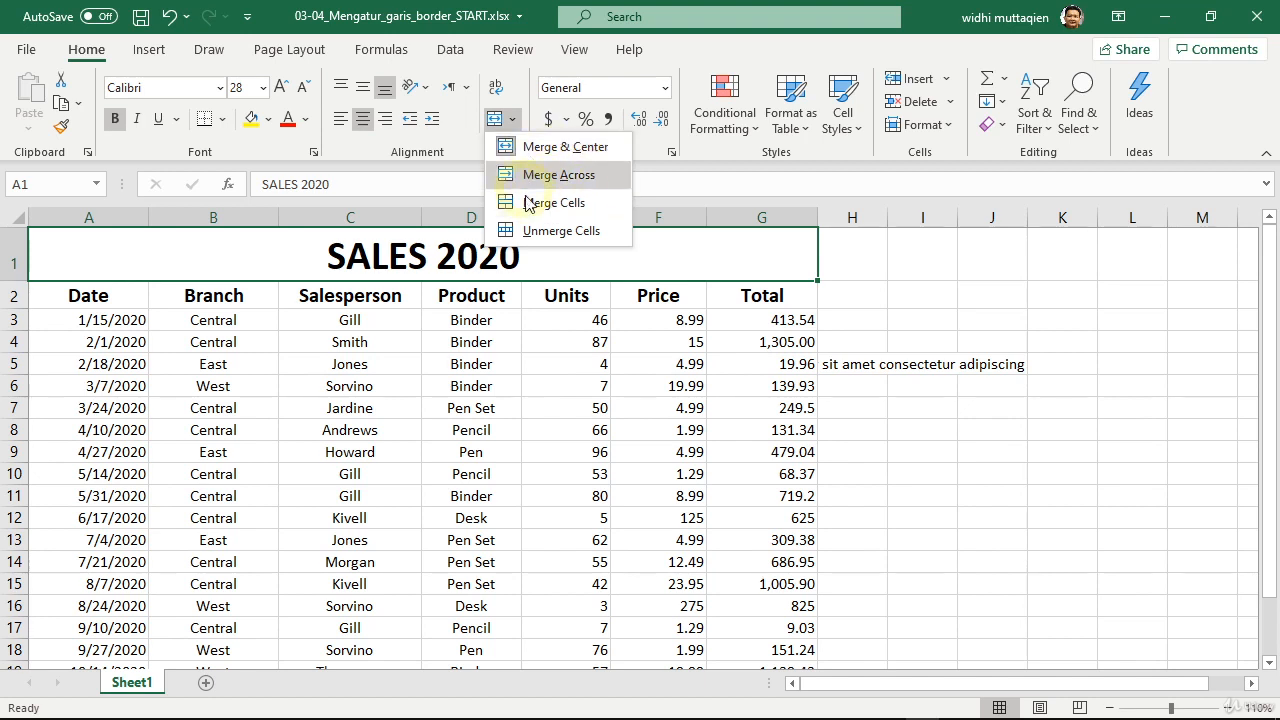
pyautogui.press('Escape')
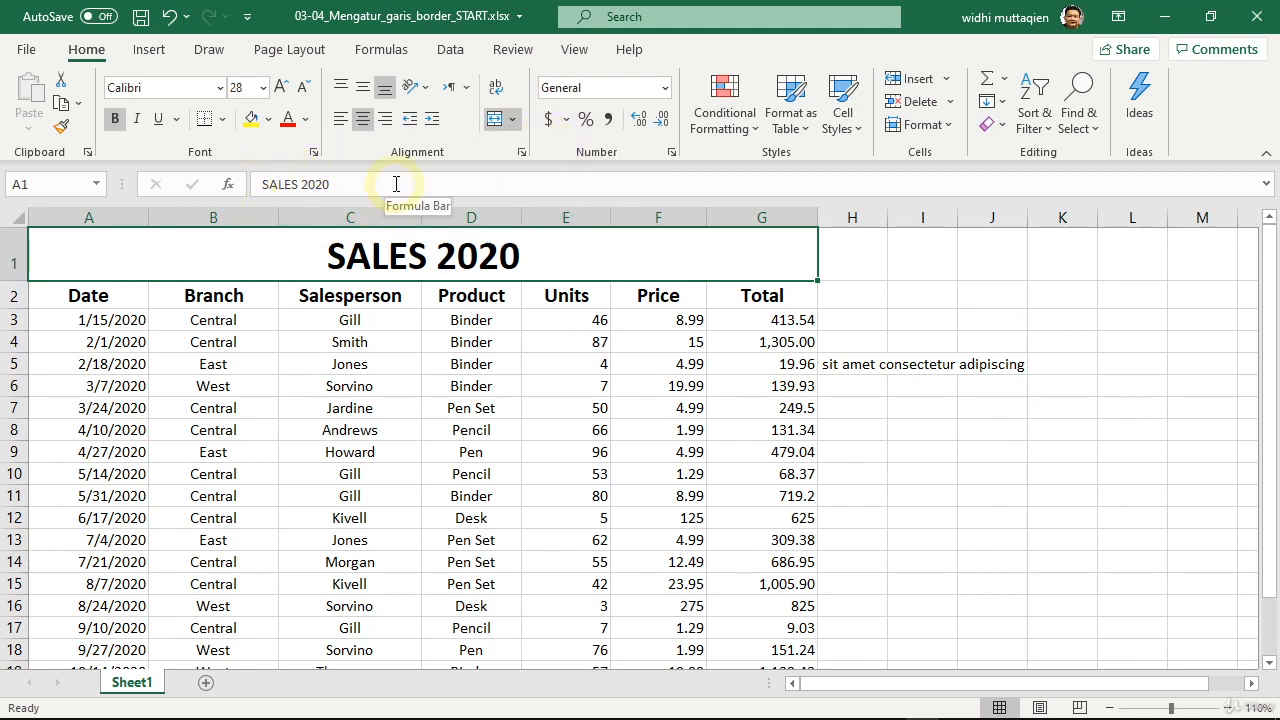
# Step: Merge and centre the first Total value across the range G3:K3
pyautogui.click(786, 320)
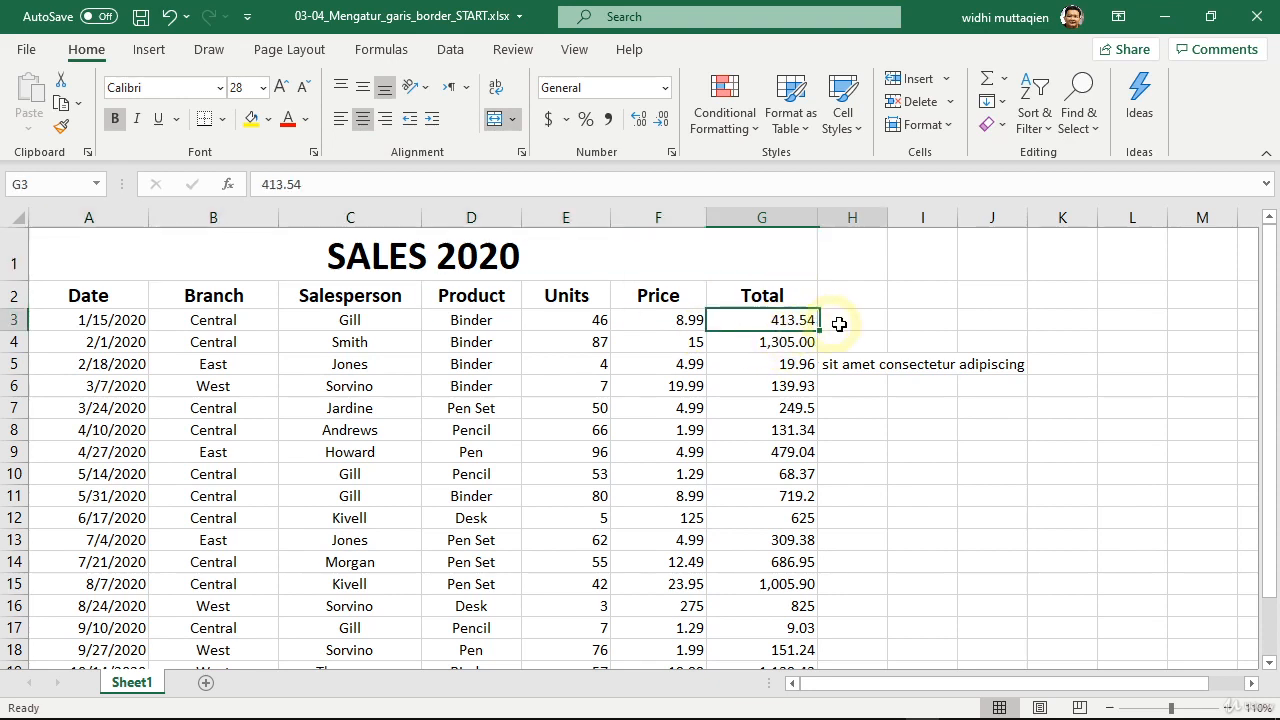
pyautogui.moveTo(839, 323); pyautogui.dragTo(1063, 331)
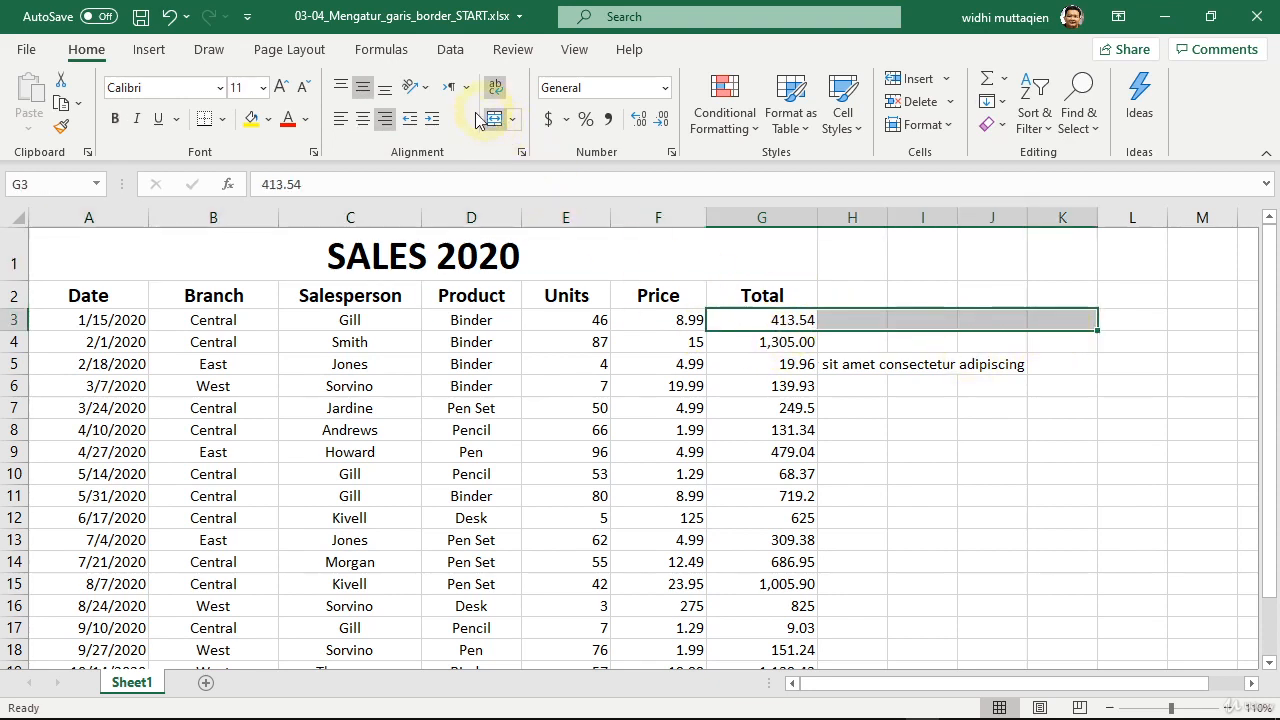
pyautogui.rightClick(989, 323)
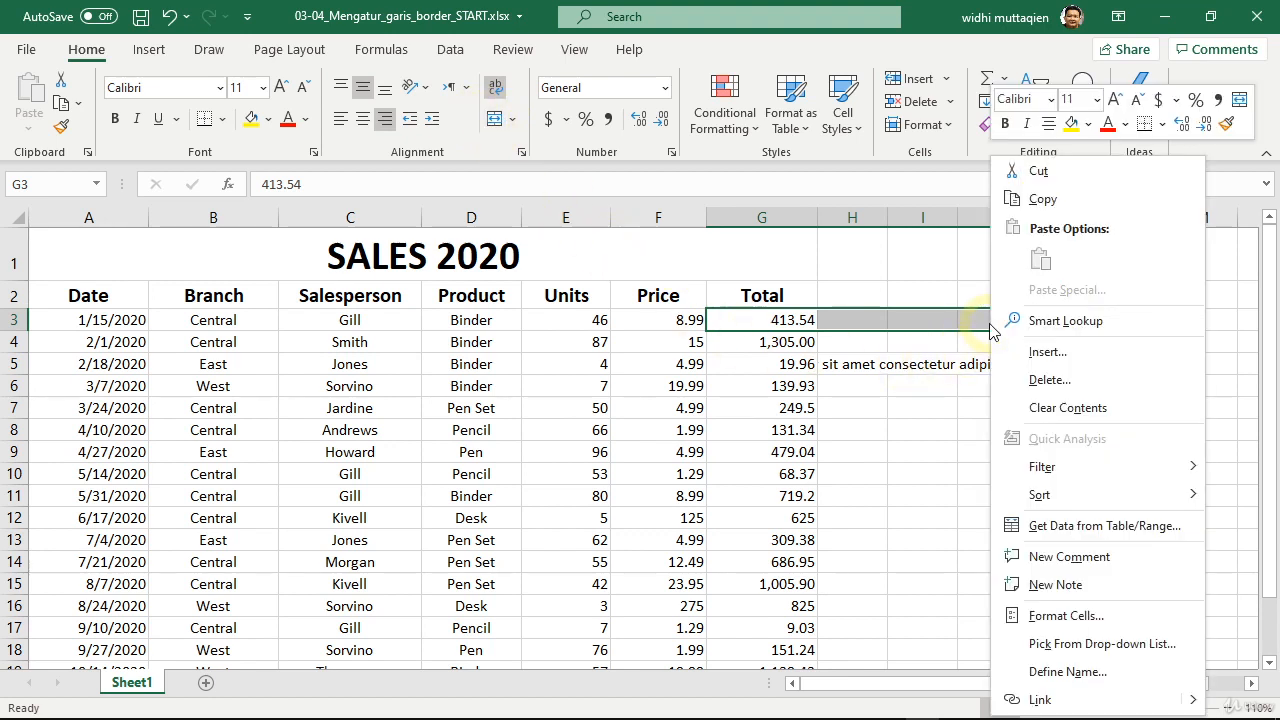
pyautogui.click(1239, 102)
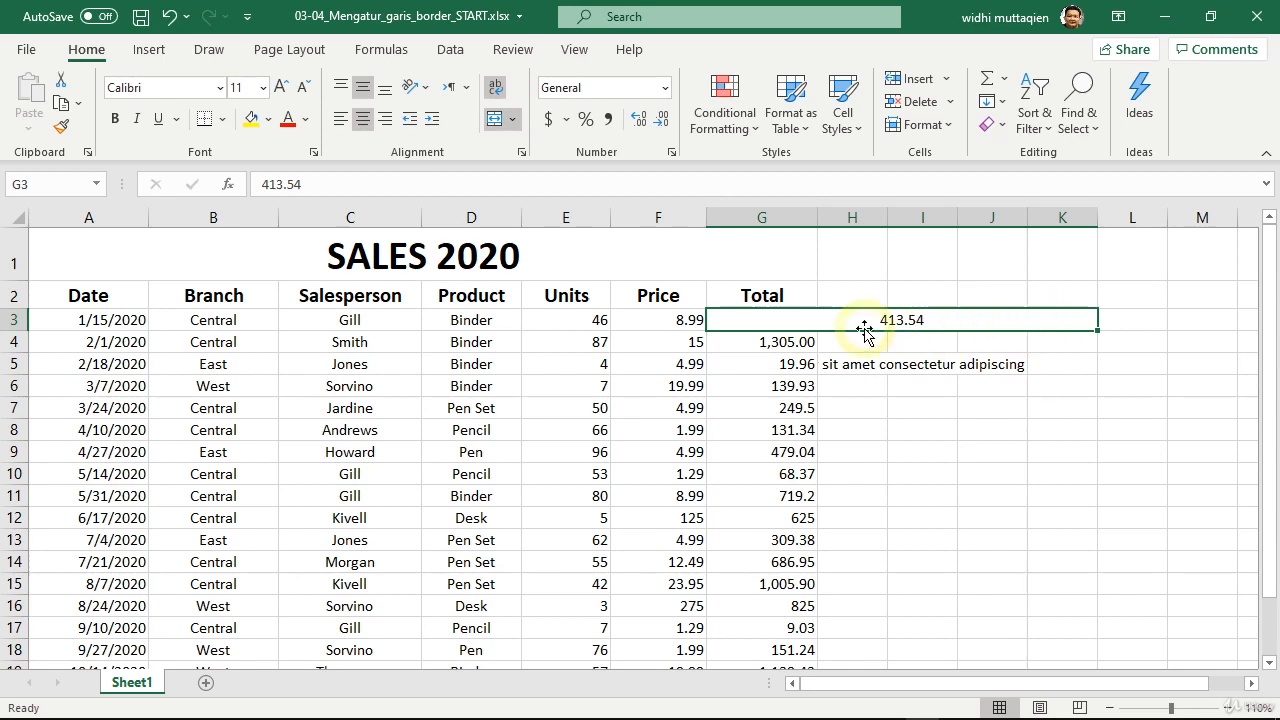
# Step: Merge and centre the Units and Price block E4:F6, accepting that only the upper-left value is kept
pyautogui.click(440, 251)
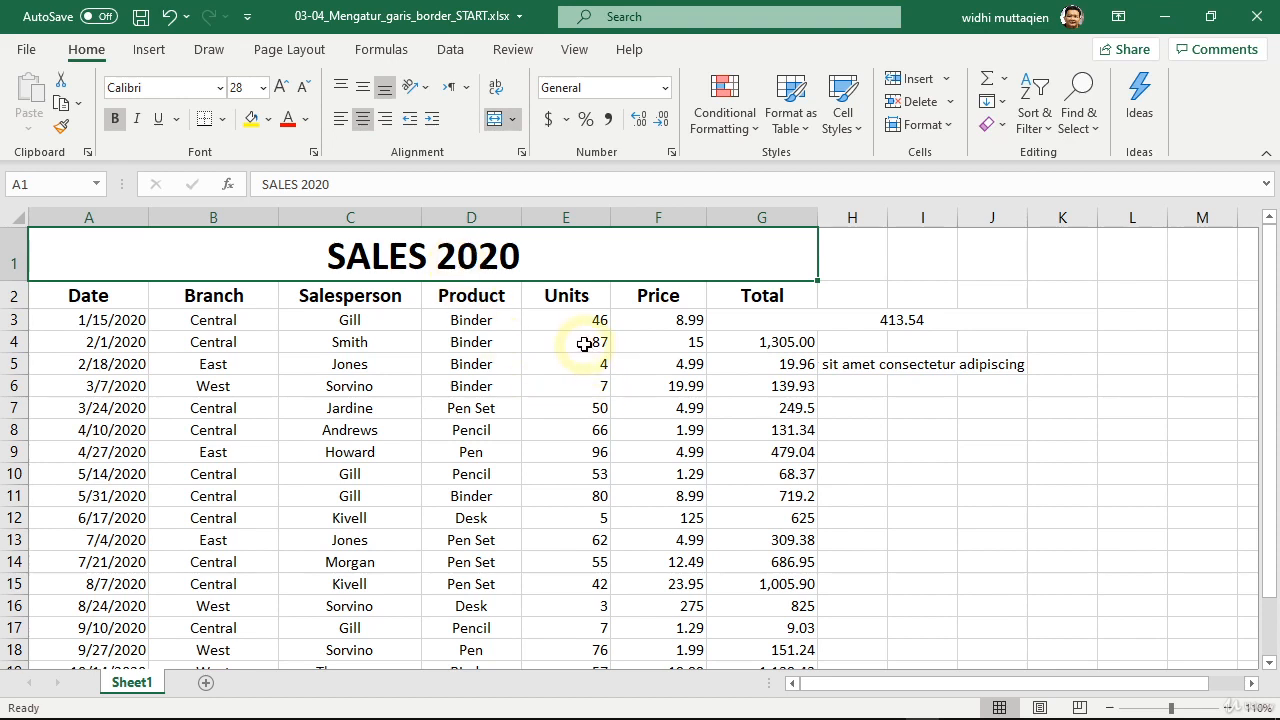
pyautogui.moveTo(585, 343); pyautogui.dragTo(651, 386)
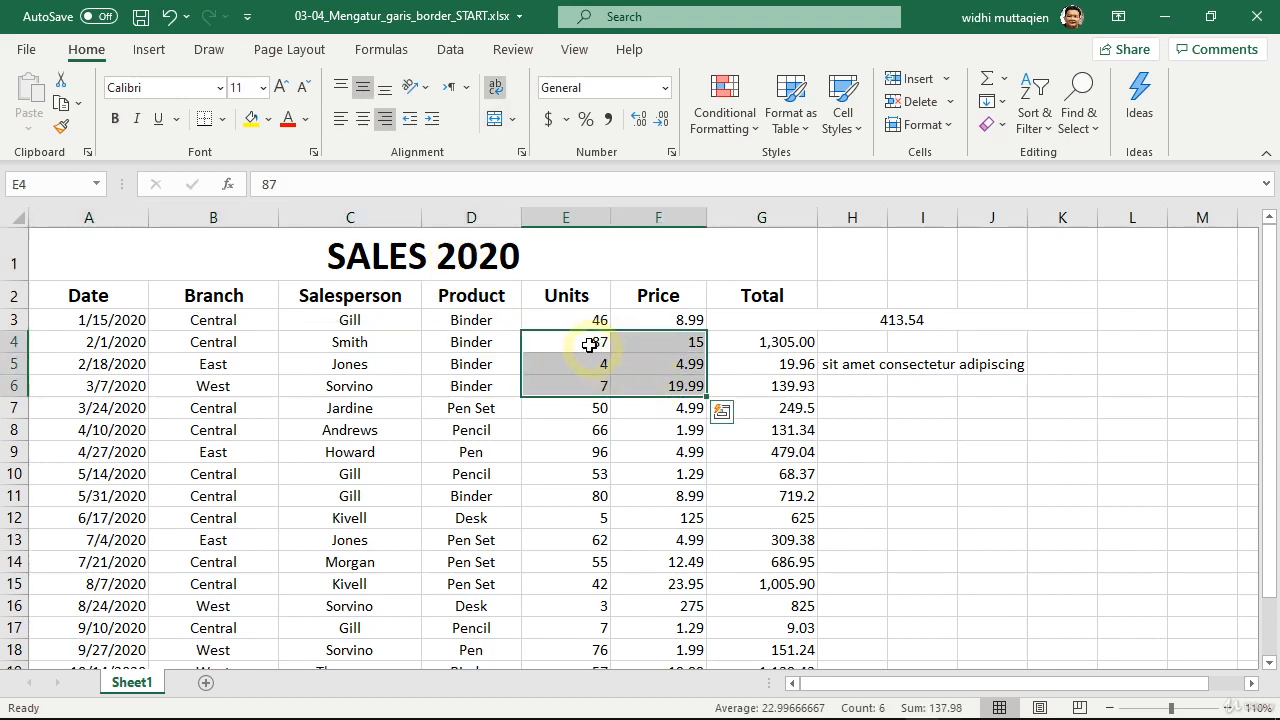
pyautogui.rightClick(627, 390)
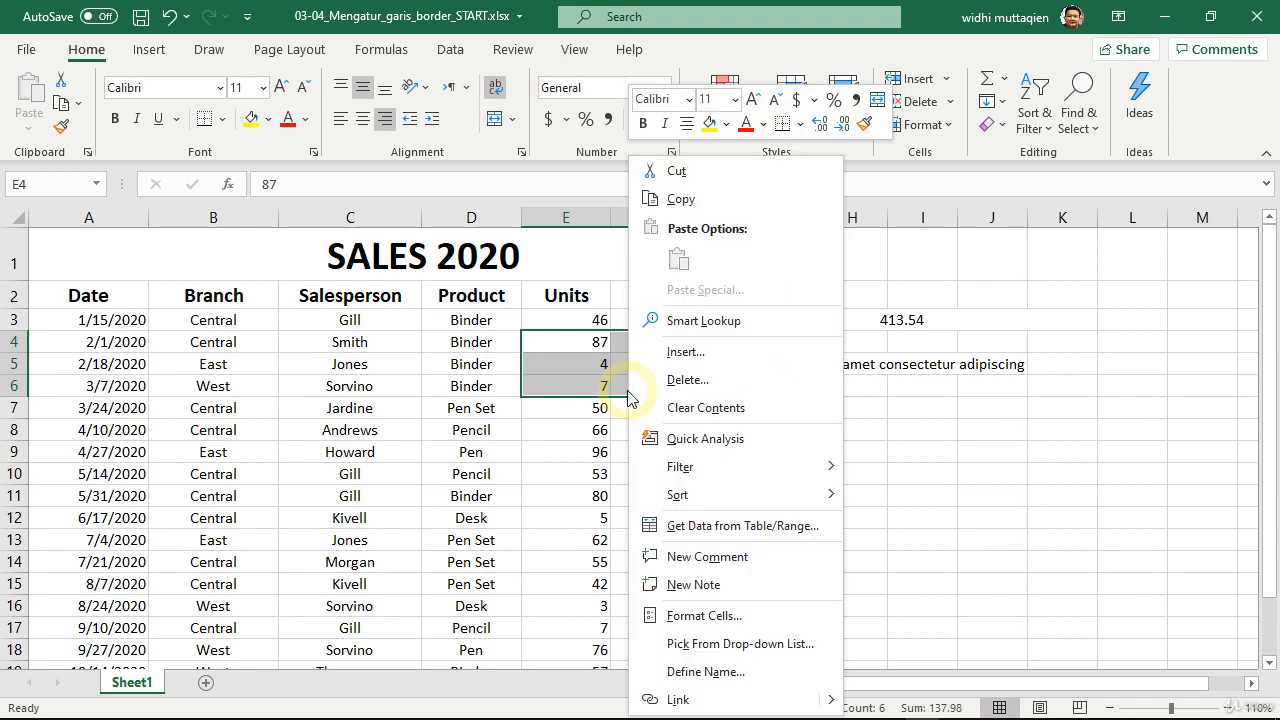
pyautogui.click(877, 100)
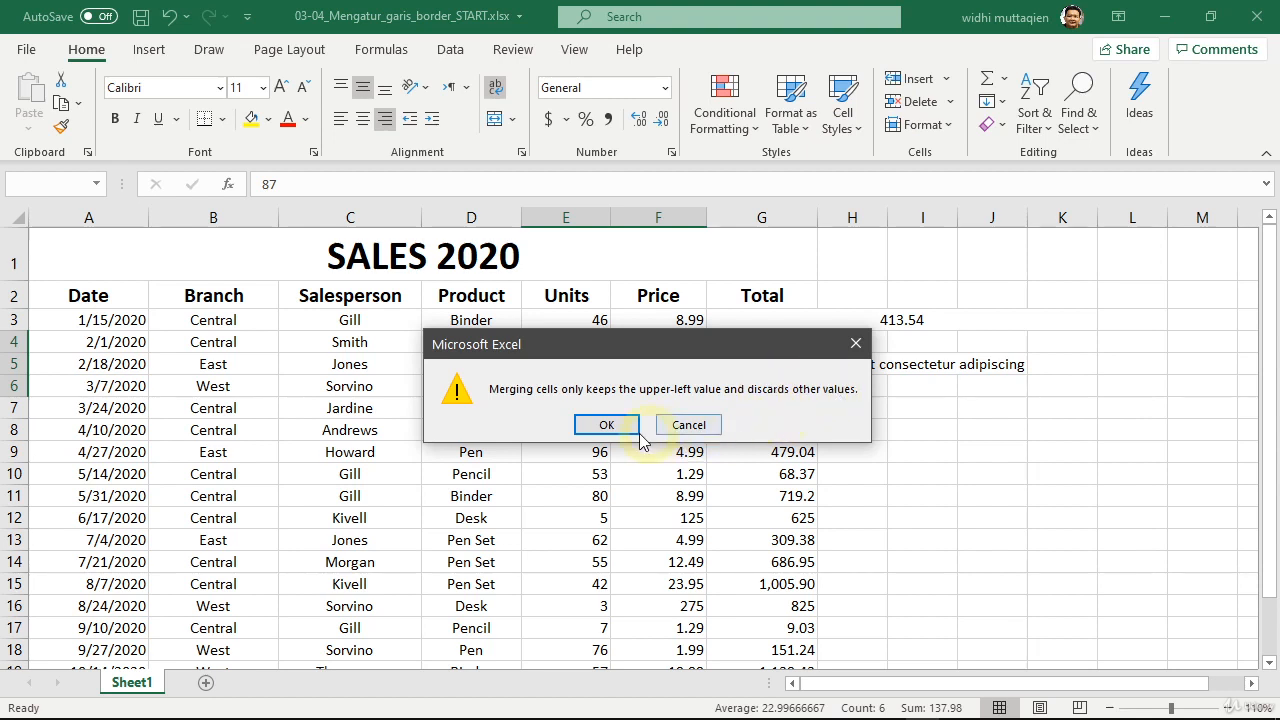
pyautogui.click(607, 424)
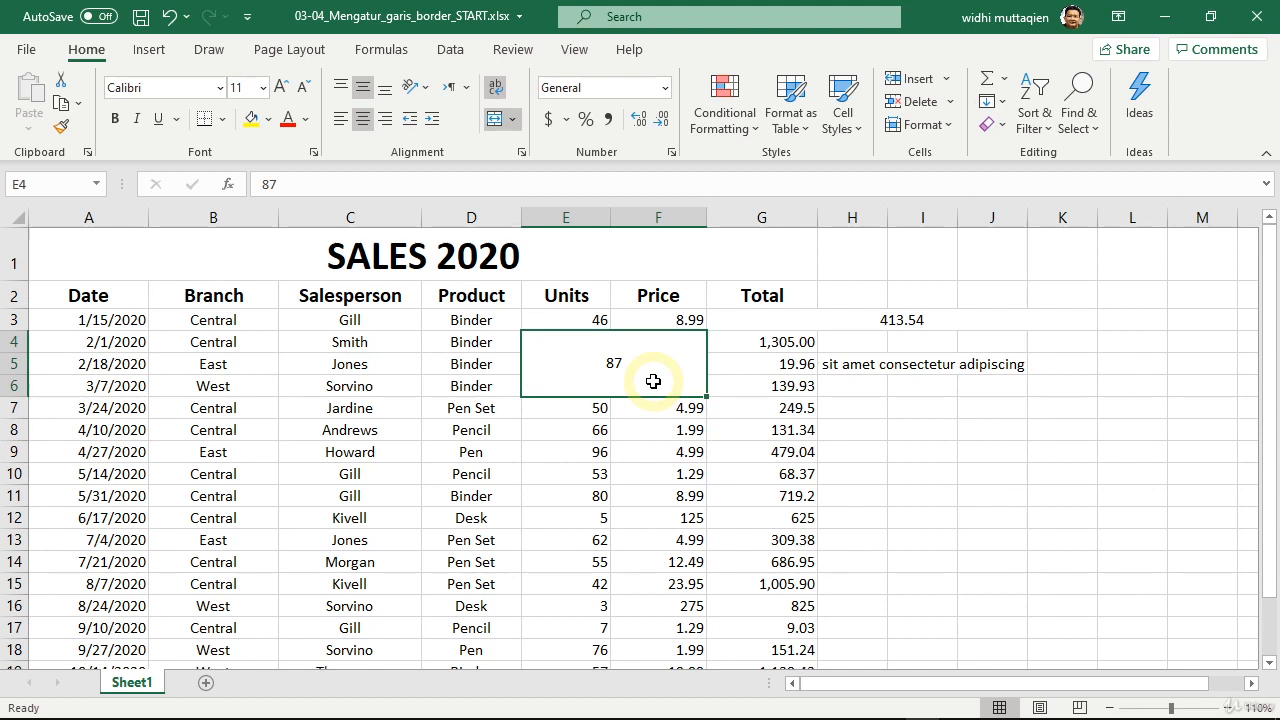
# Step: Apply Merge Across to the Salesperson and Product range C8:D11, accepting the loss of the Product value in every row
pyautogui.moveTo(365, 434)
pyautogui.mouseDown()
pyautogui.moveTo(466, 458)
pyautogui.moveTo(468, 499)
pyautogui.mouseUp()
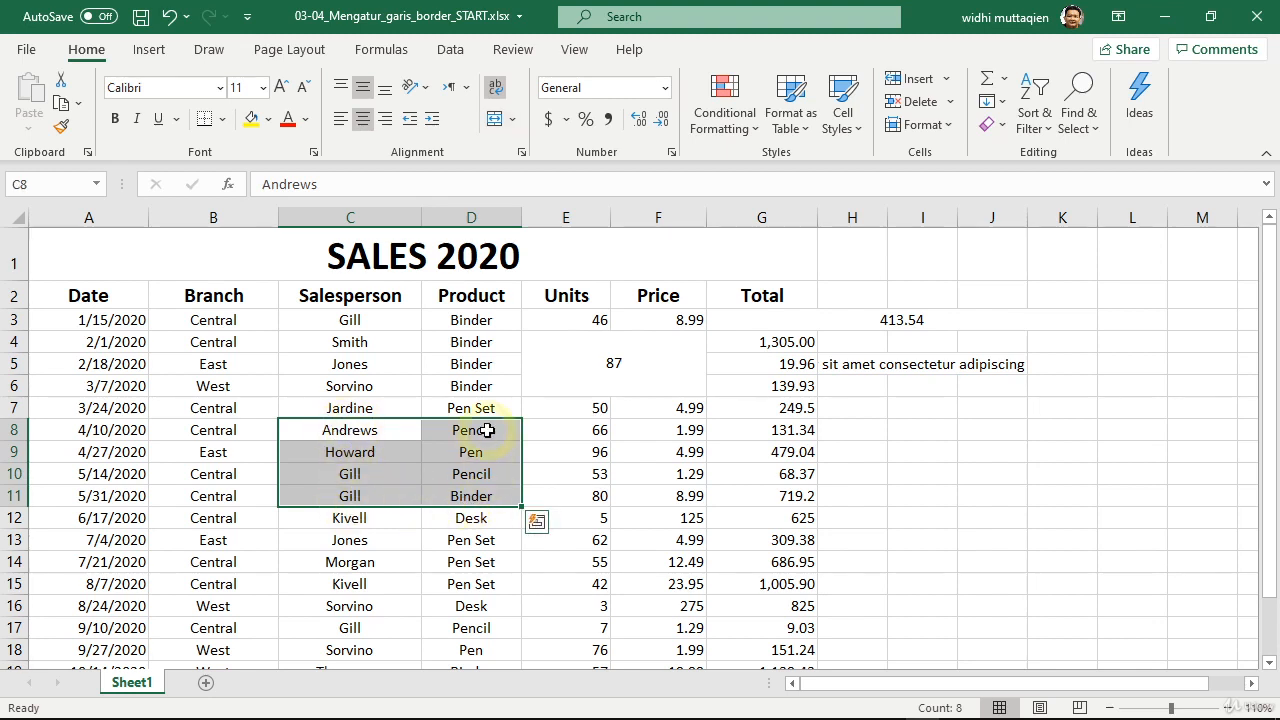
pyautogui.click(512, 119)
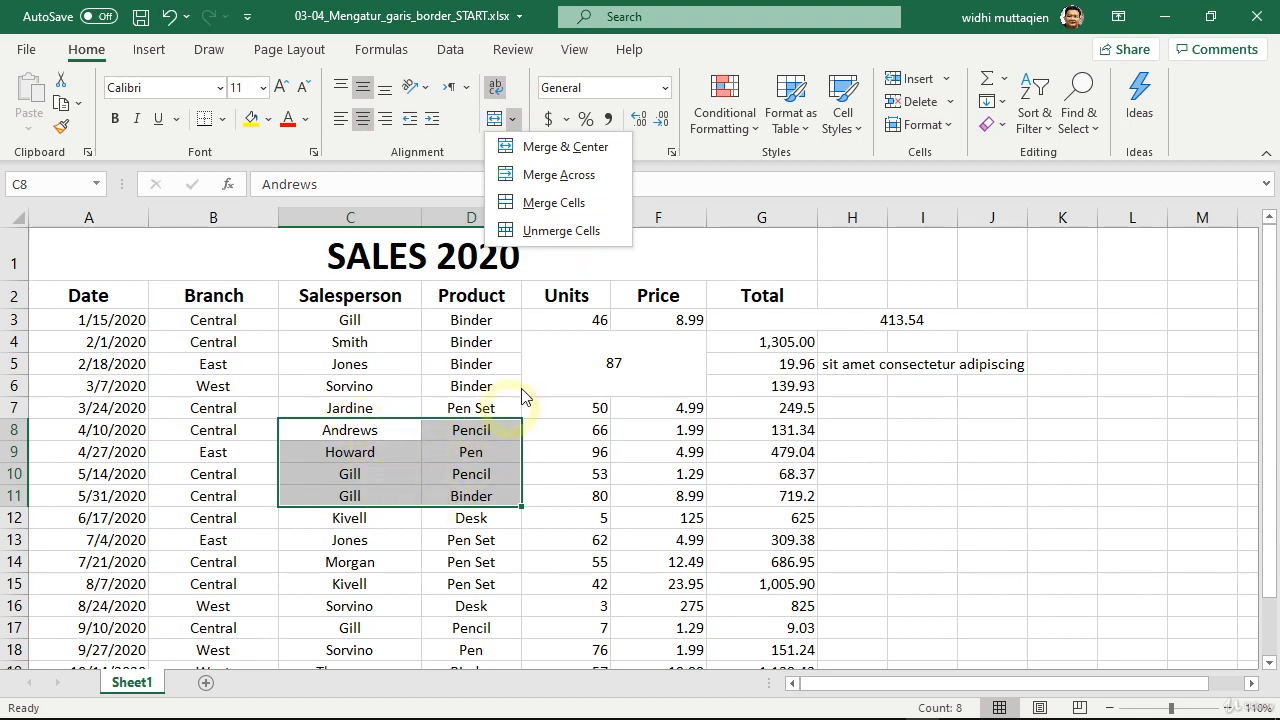
pyautogui.click(566, 176)
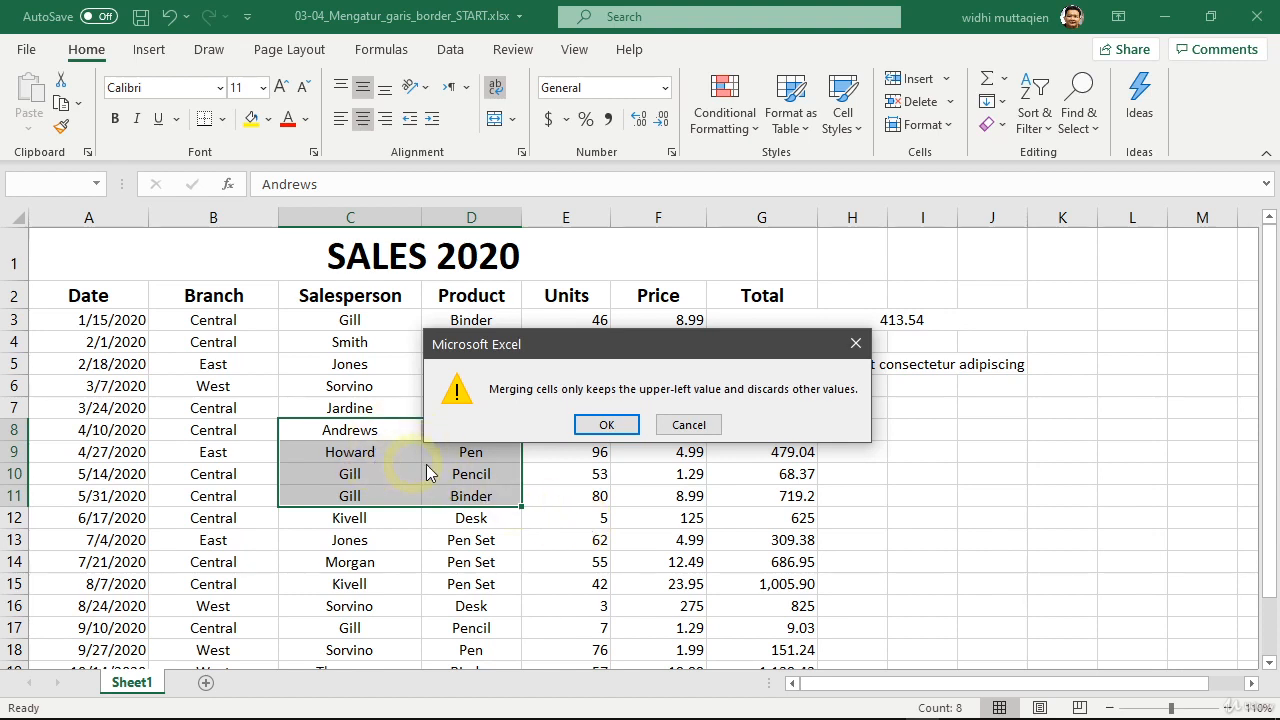
pyautogui.click(603, 428)
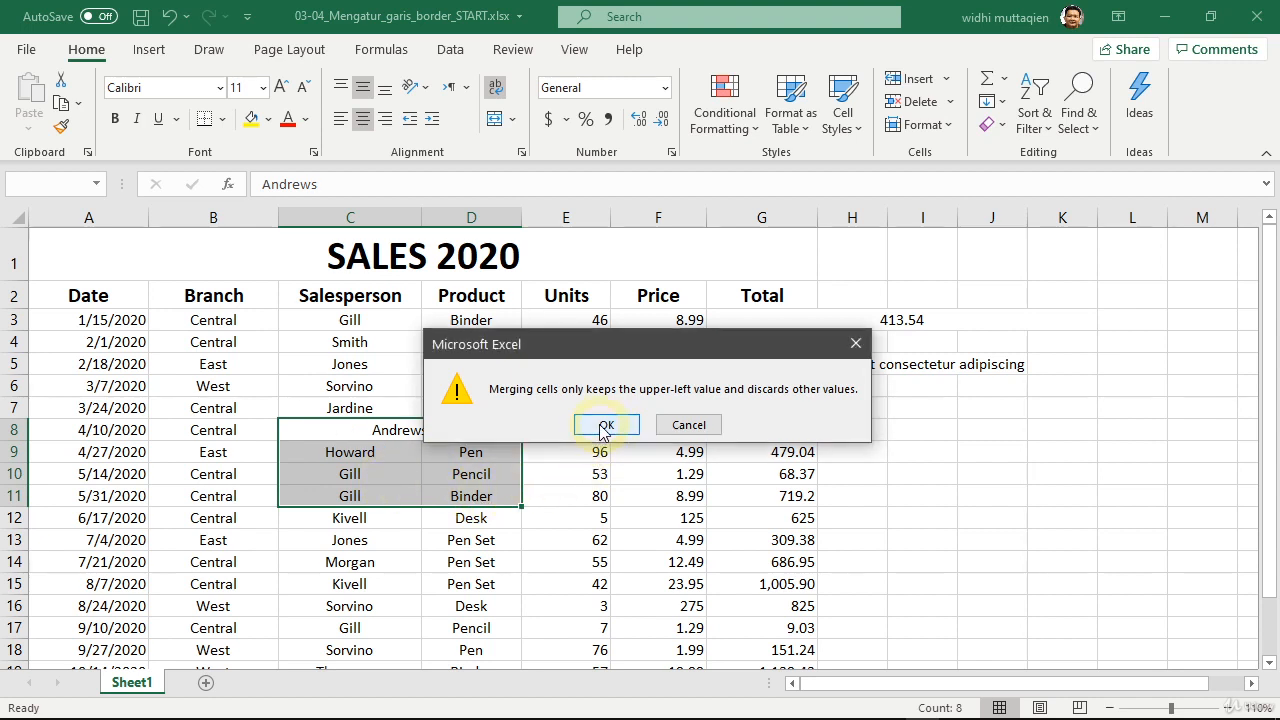
pyautogui.click(603, 427)
pyautogui.click(602, 426)
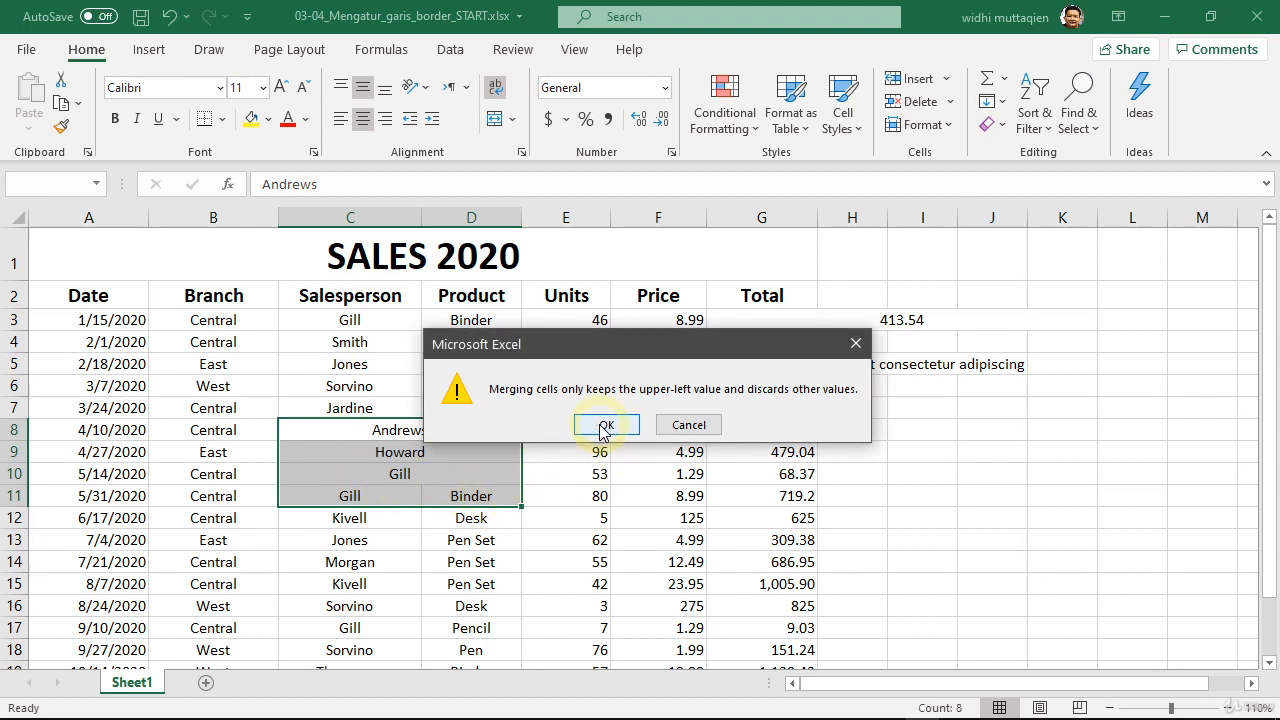
pyautogui.click(600, 425)
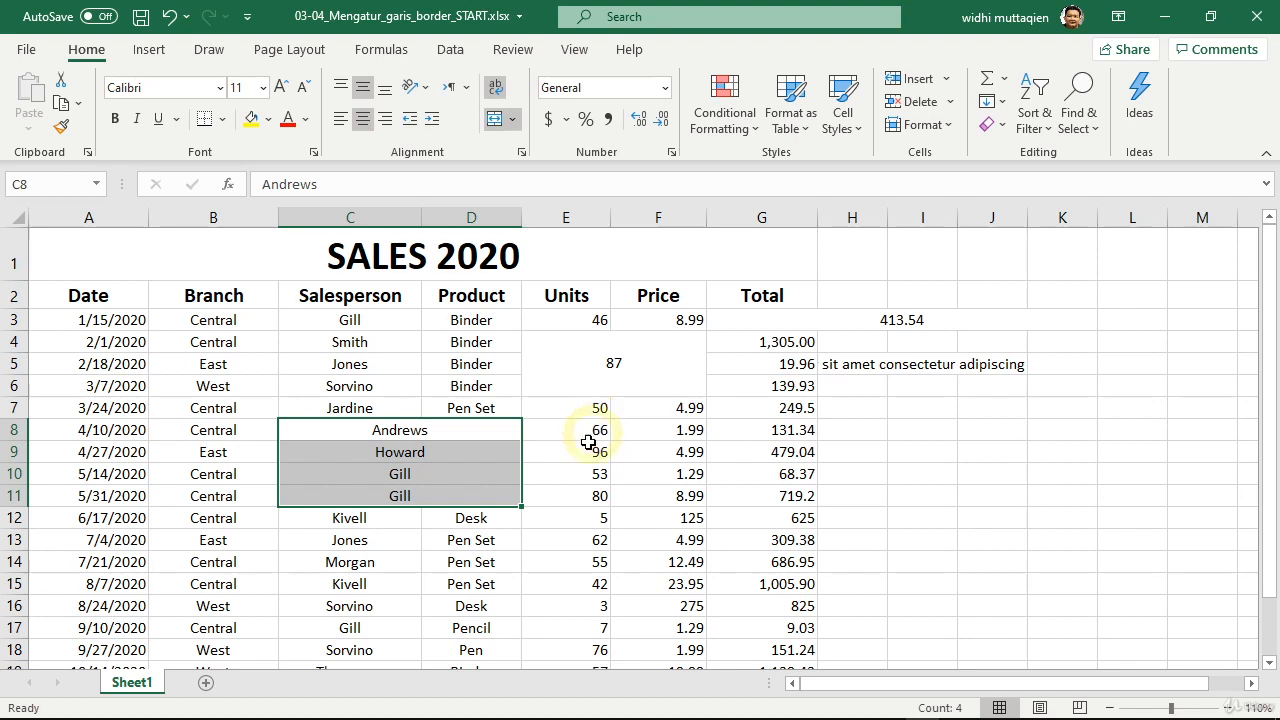
pyautogui.click(560, 500)
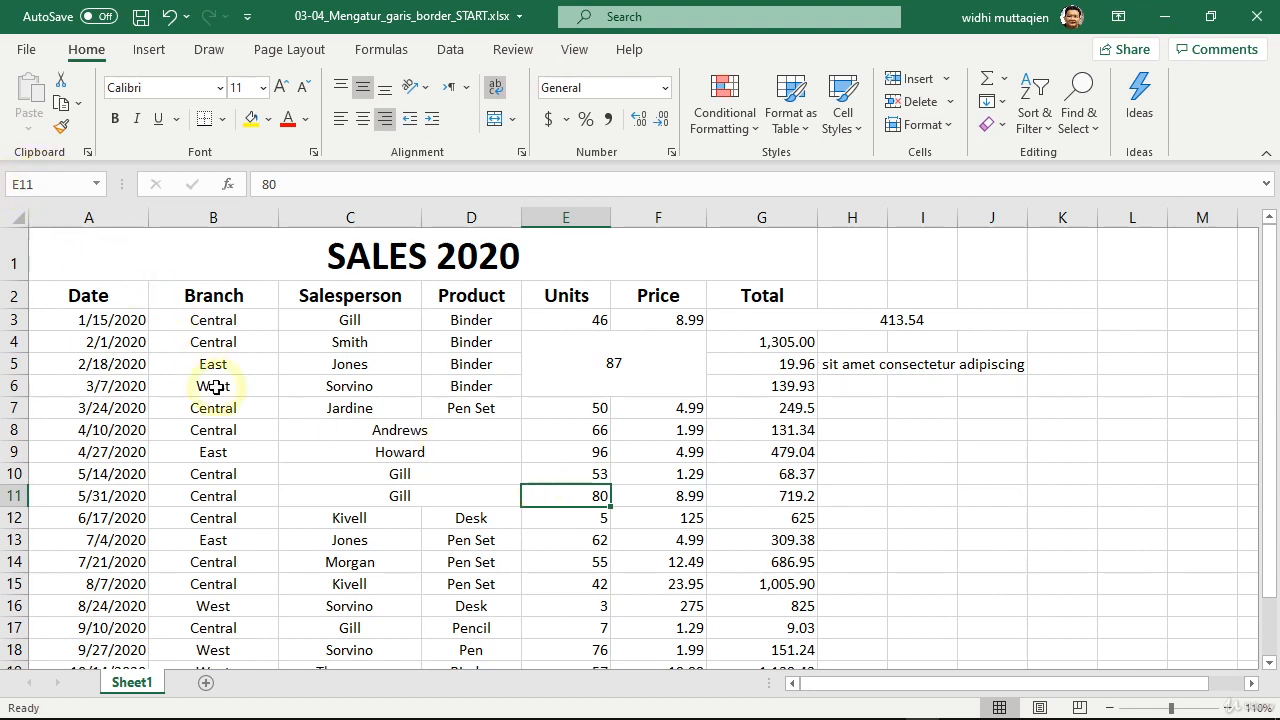
# Step: Examine the extent of the merged cells: the title, the Units and Price block, and Salesperson rows 8 to 11
pyautogui.click(376, 256)
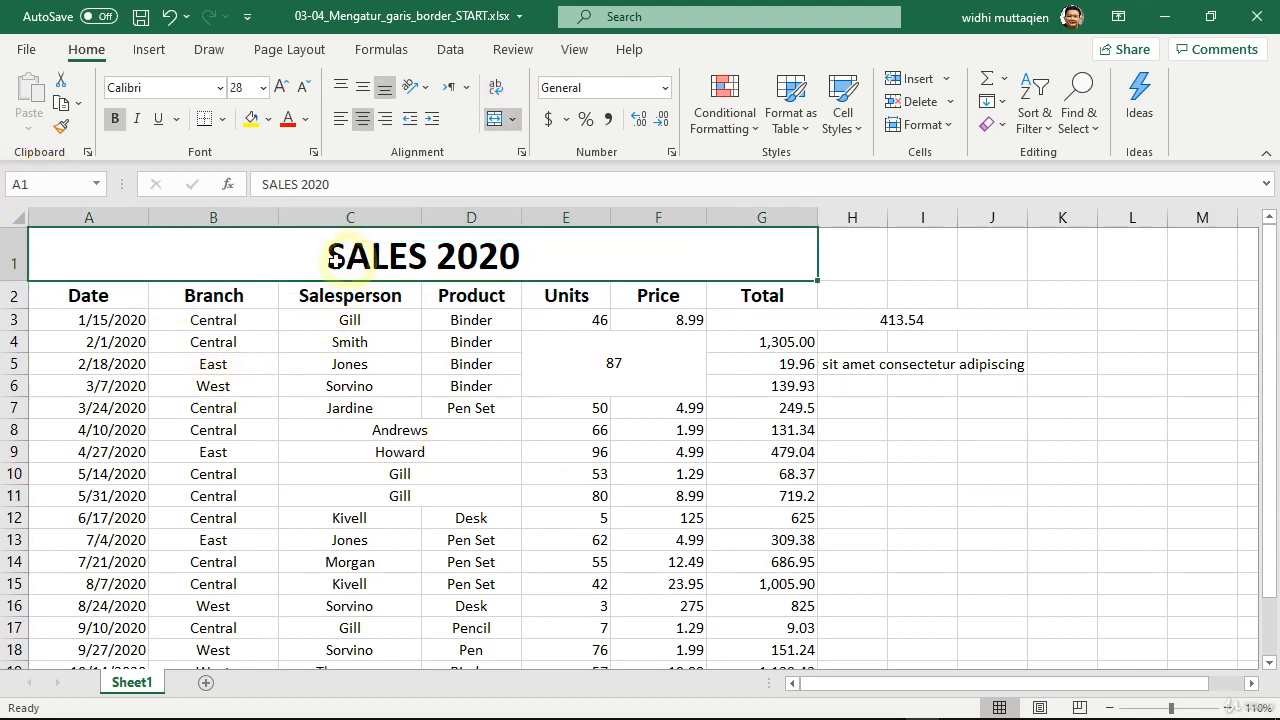
pyautogui.click(592, 370)
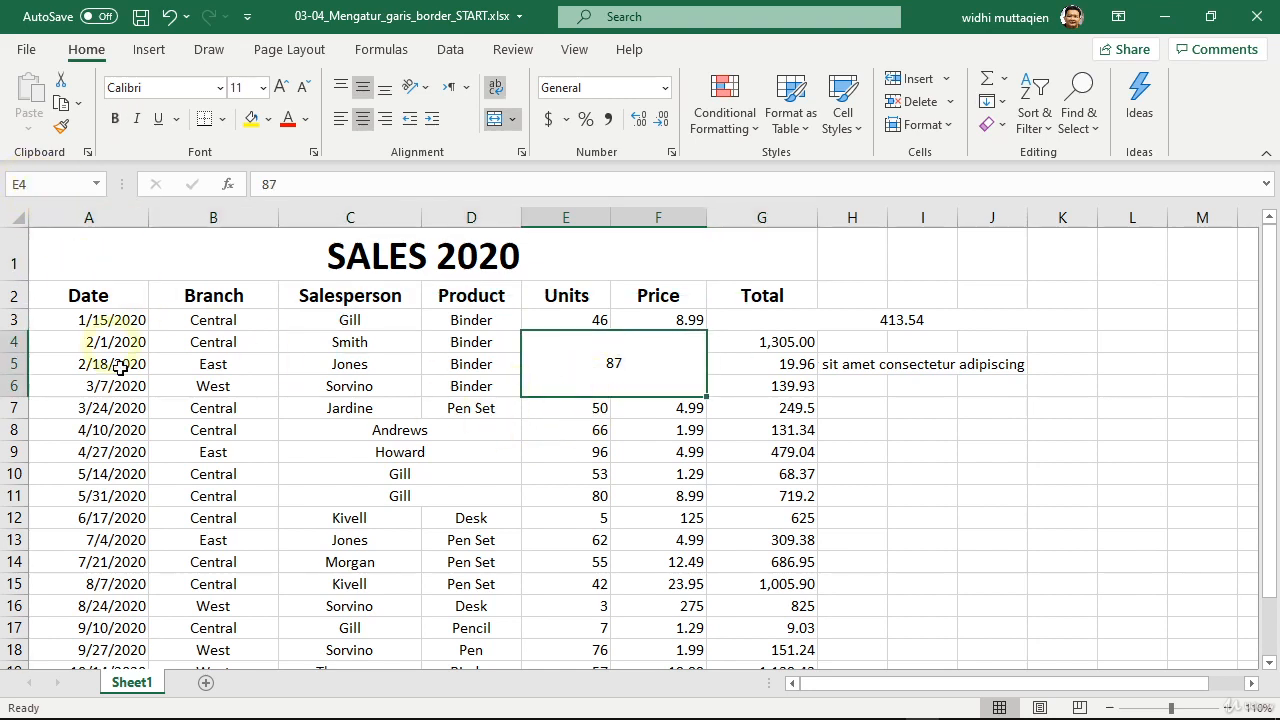
pyautogui.click(349, 430)
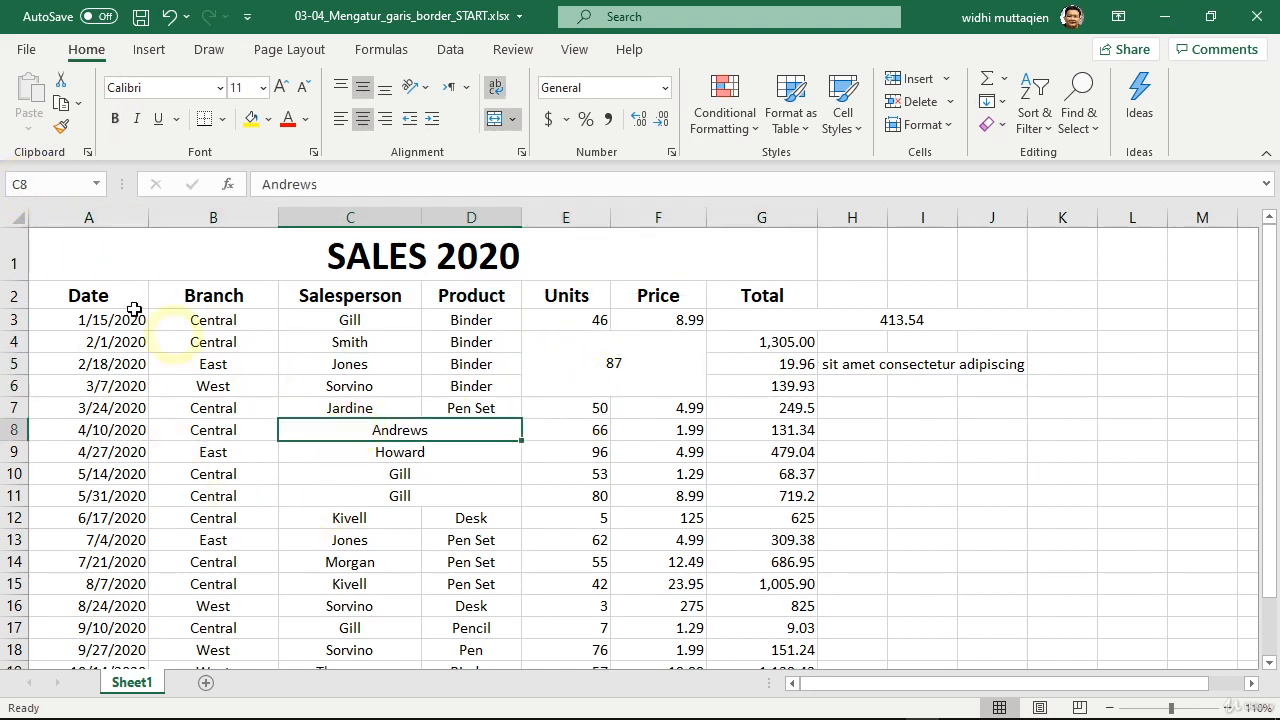
pyautogui.click(300, 451)
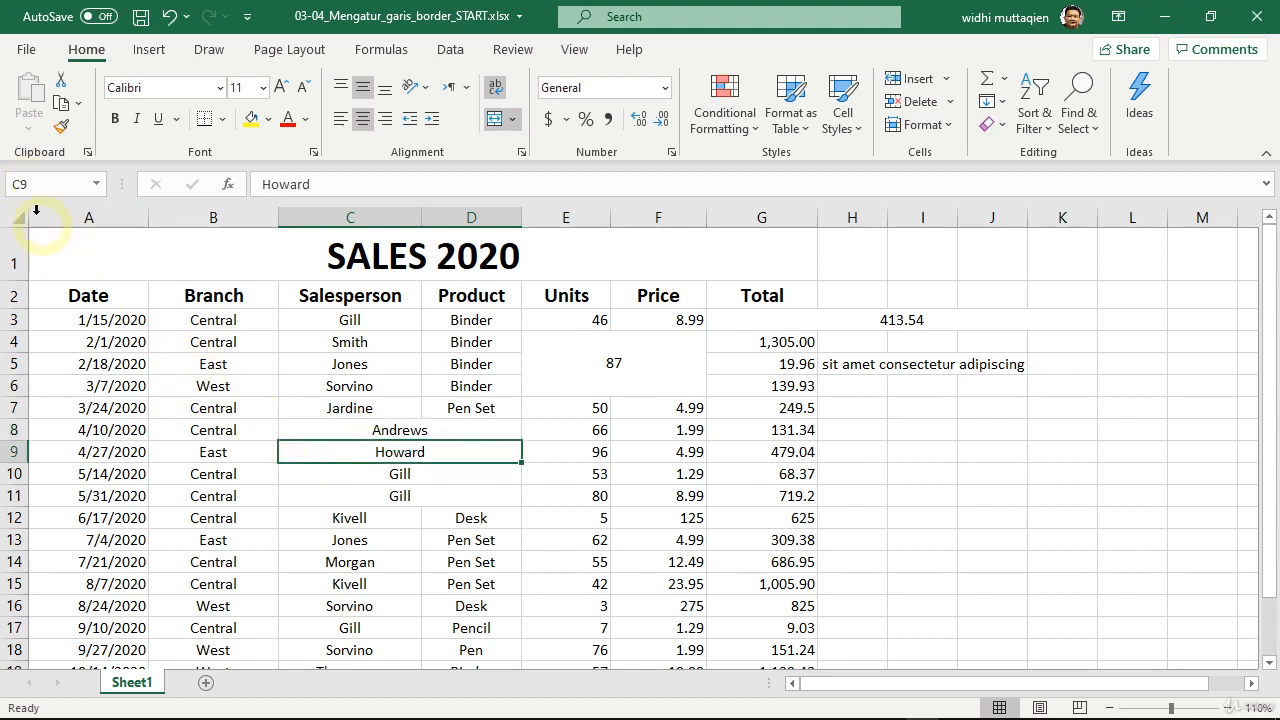
pyautogui.click(315, 476)
pyautogui.click(314, 494)
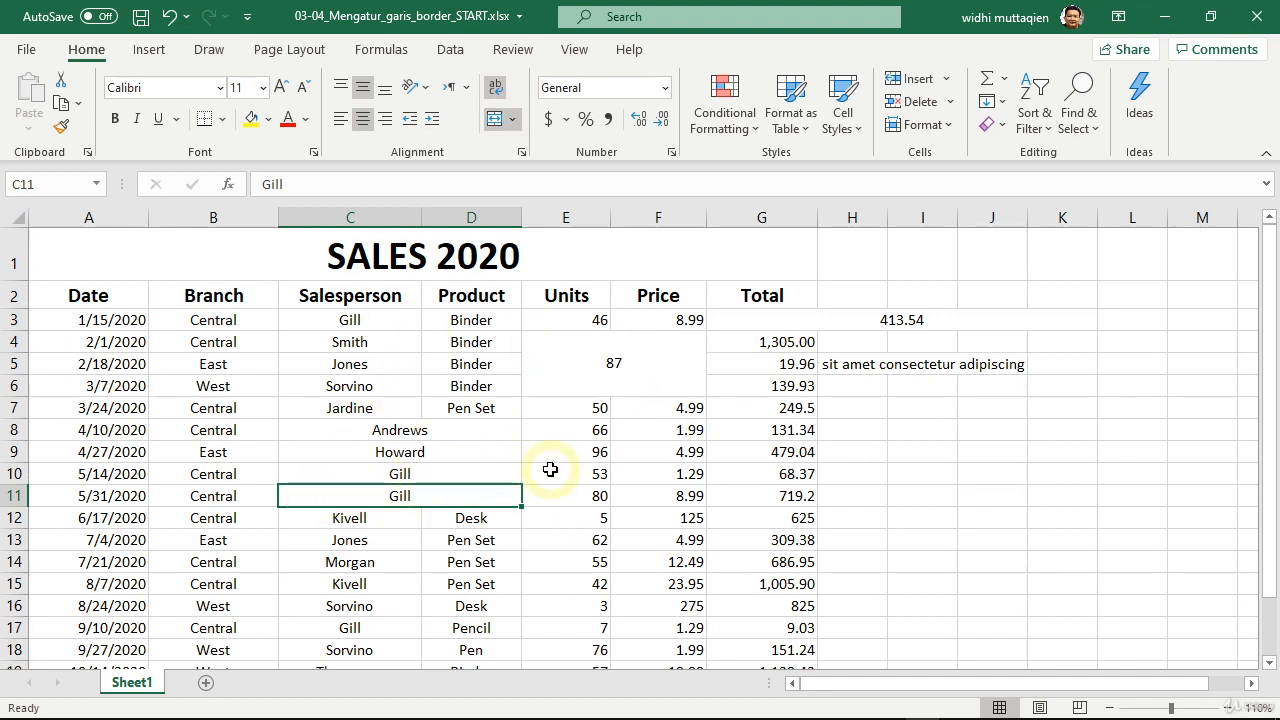
# Step: Unmerge the SALES 2020 title cell spanning A1:G1 and check the separated cells in row 1
pyautogui.click(268, 256)
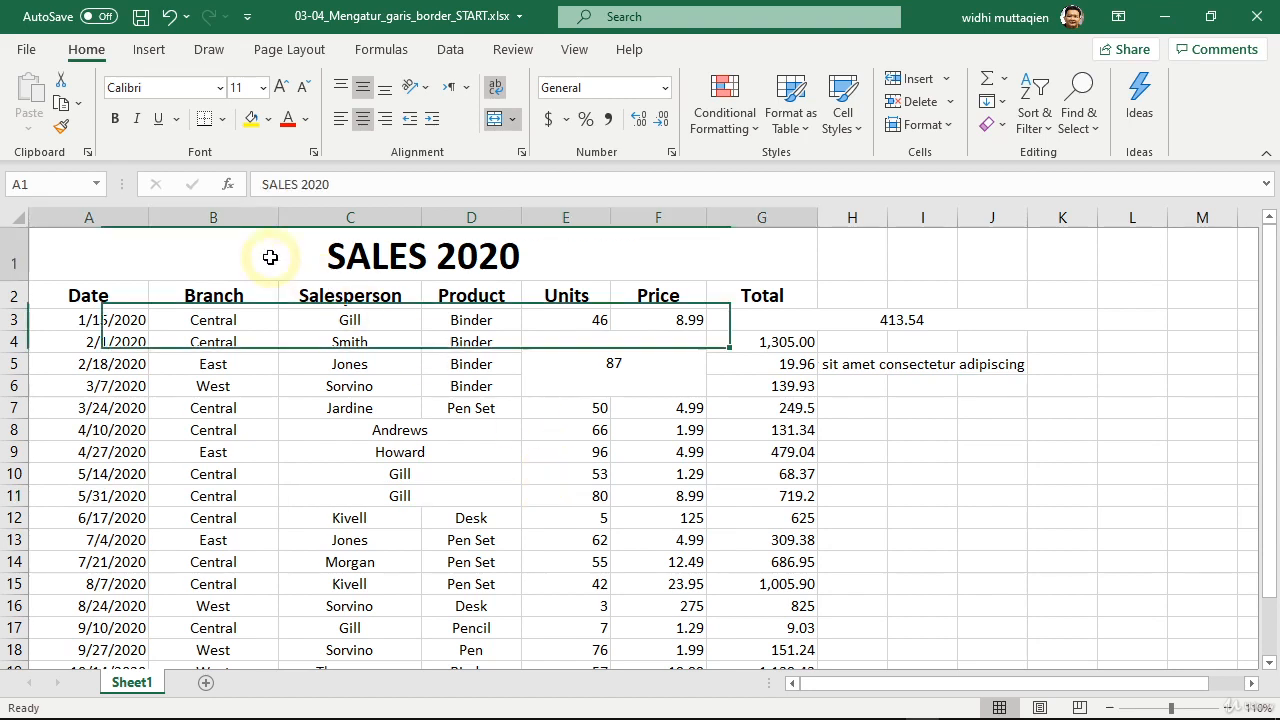
pyautogui.click(514, 121)
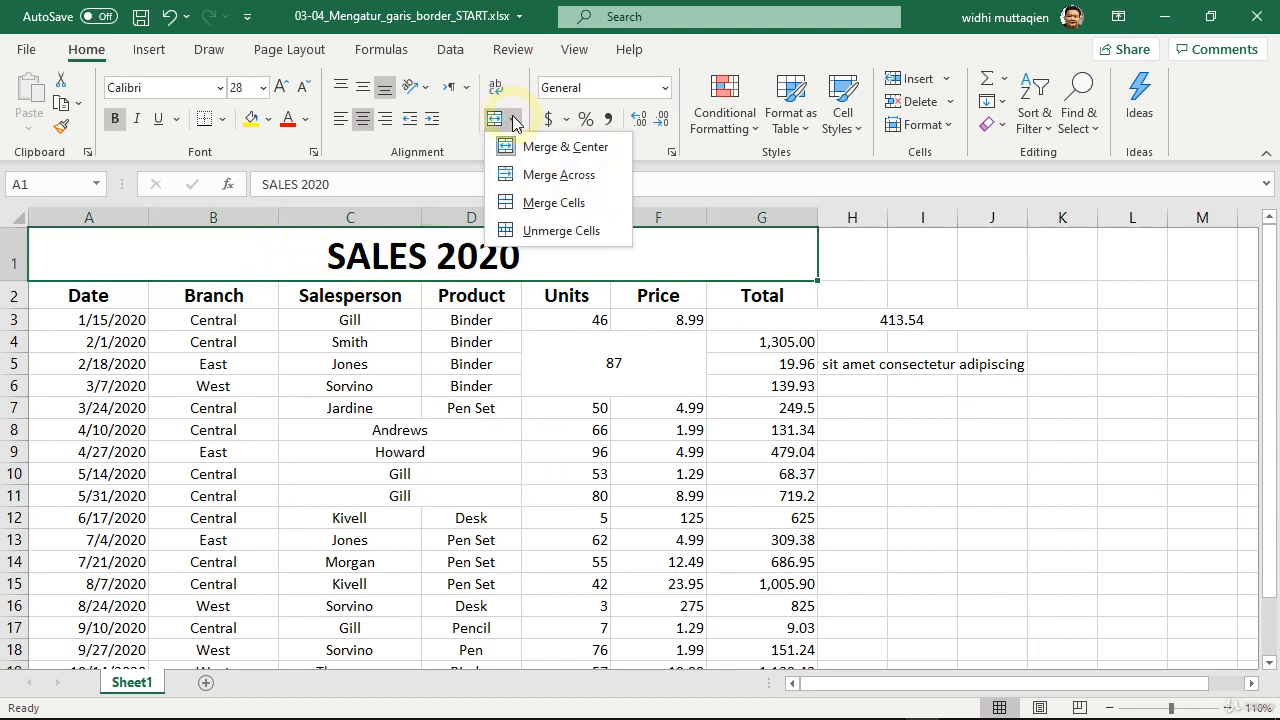
pyautogui.click(560, 231)
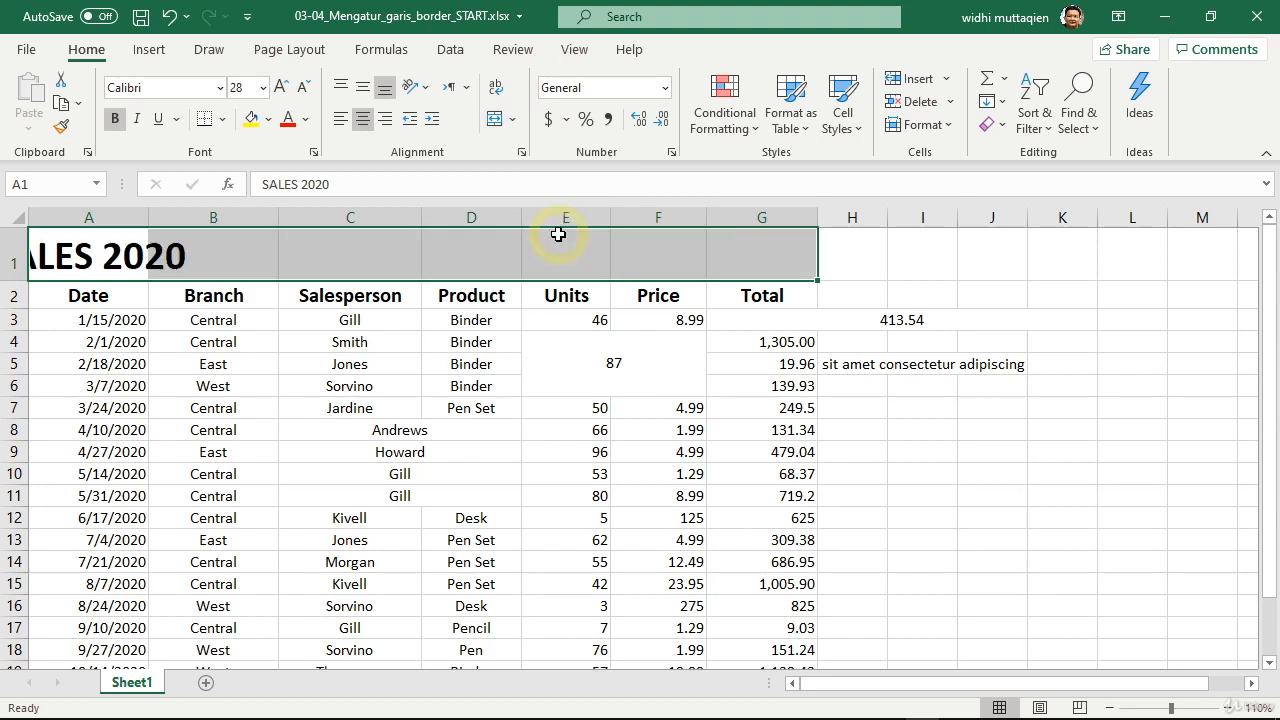
pyautogui.click(474, 265)
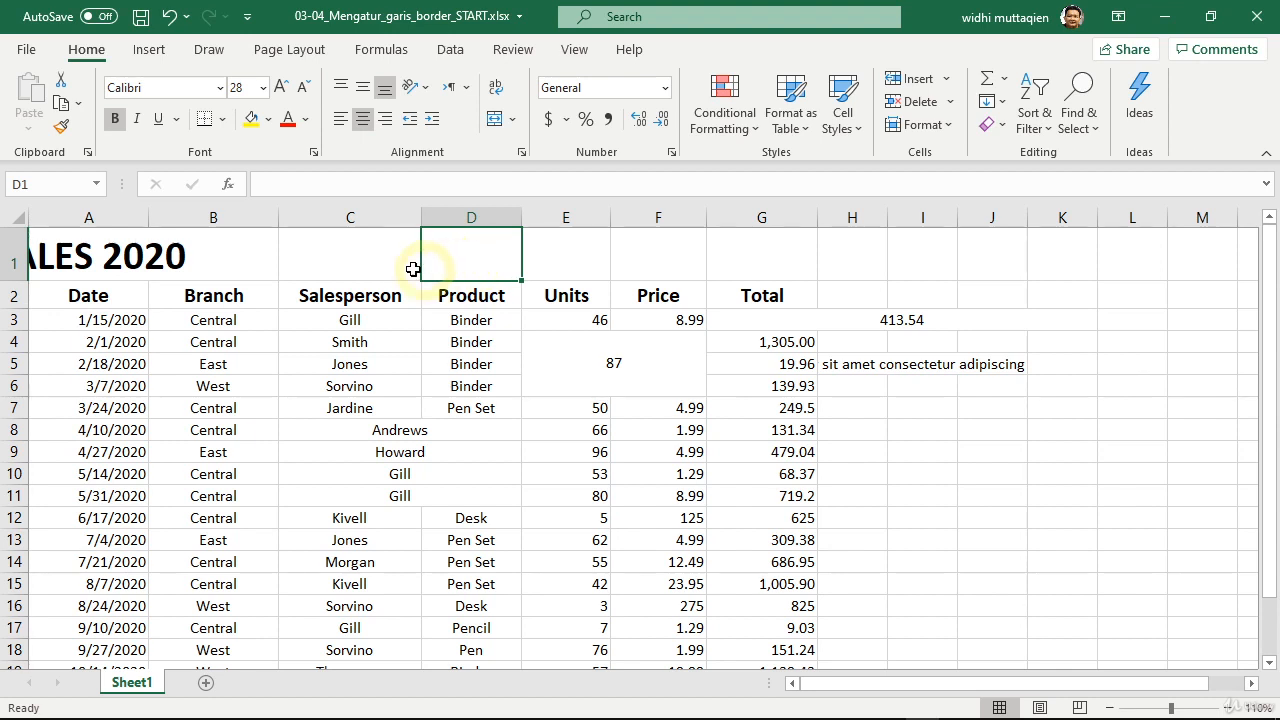
pyautogui.click(68, 255)
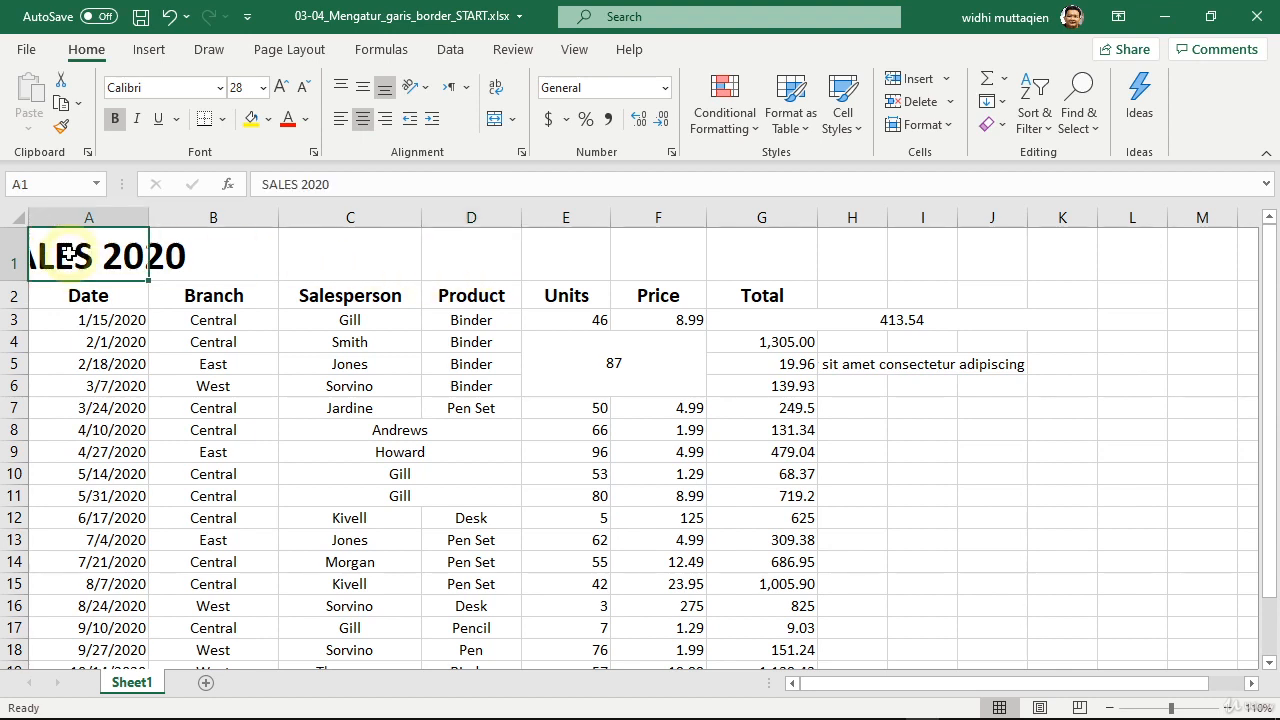
# Step: Unmerge the Units and Price block E4:F6 and select cell E4
pyautogui.click(593, 368)
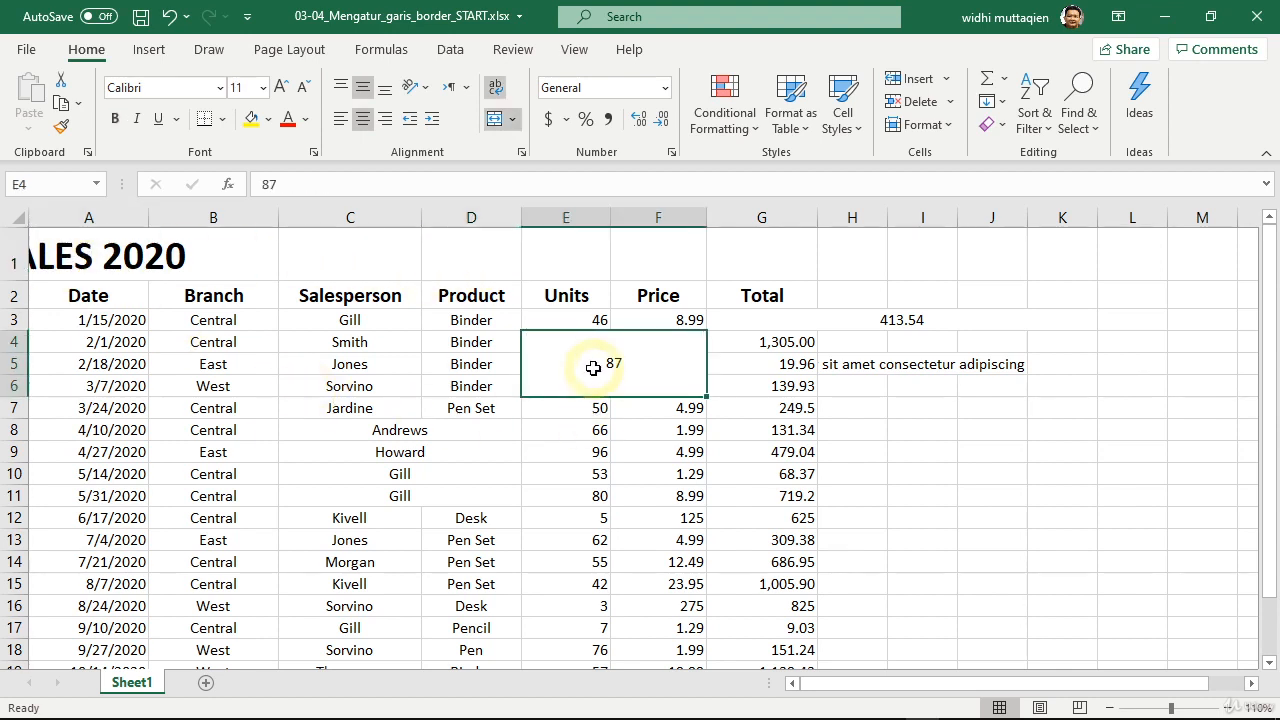
pyautogui.click(512, 119)
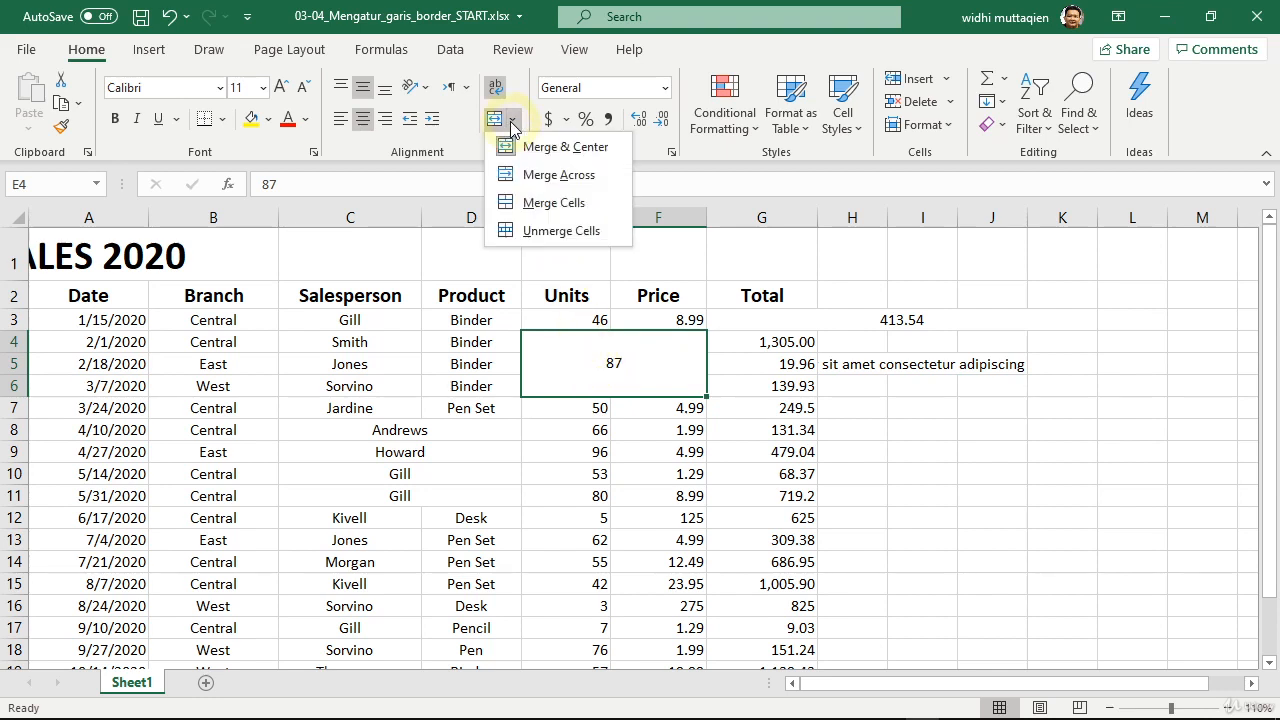
pyautogui.click(548, 234)
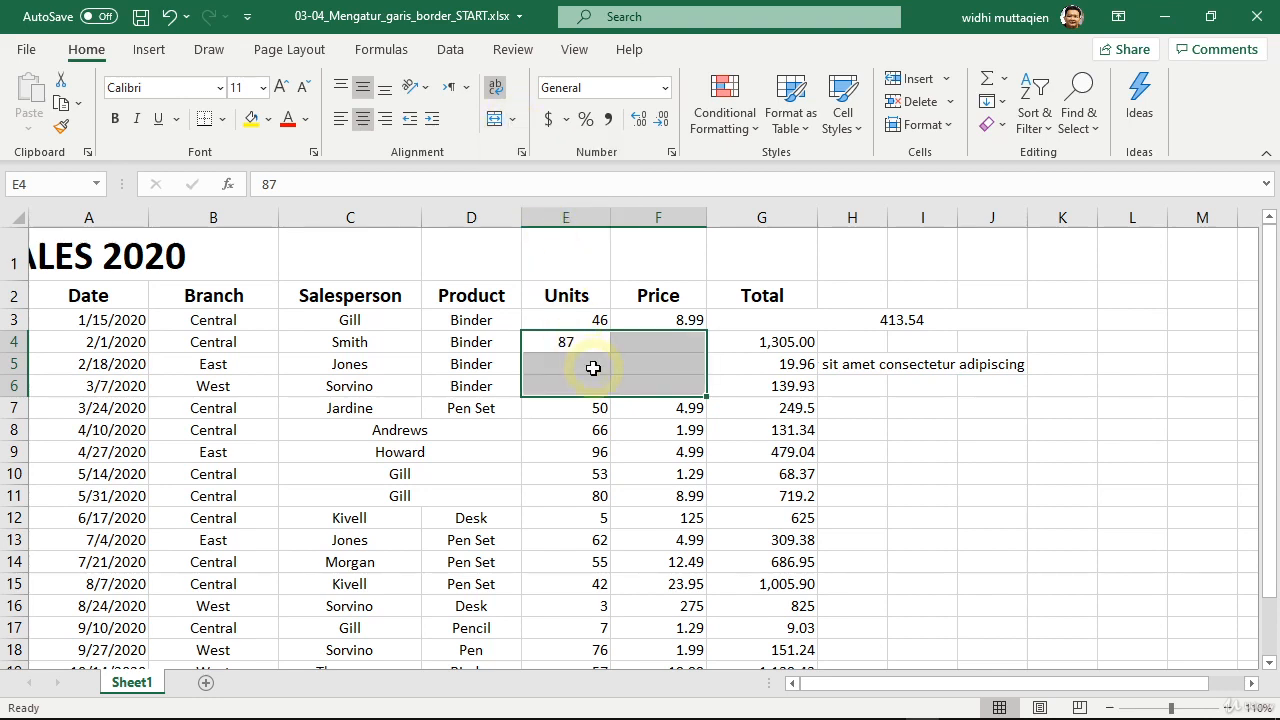
pyautogui.click(566, 341)
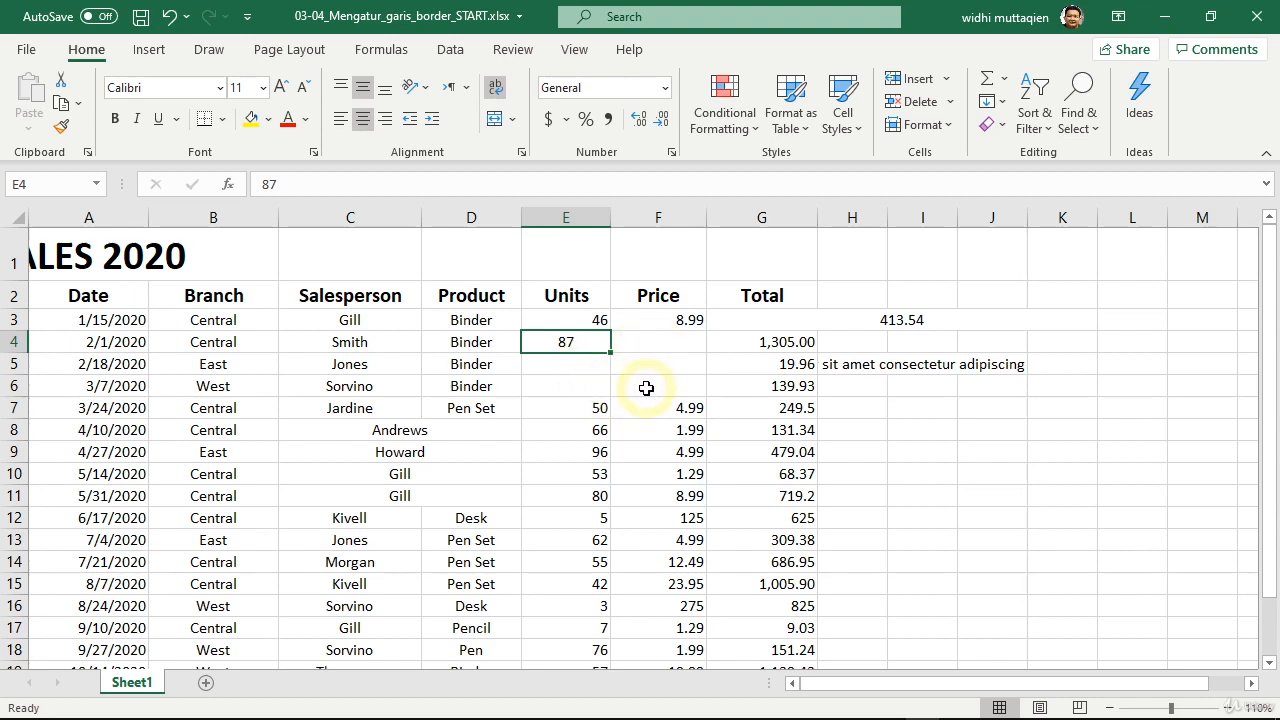
# Step: Unmerge the row-wise merged Salesperson and Product cells in C8:D11
pyautogui.moveTo(405, 431); pyautogui.dragTo(400, 490)
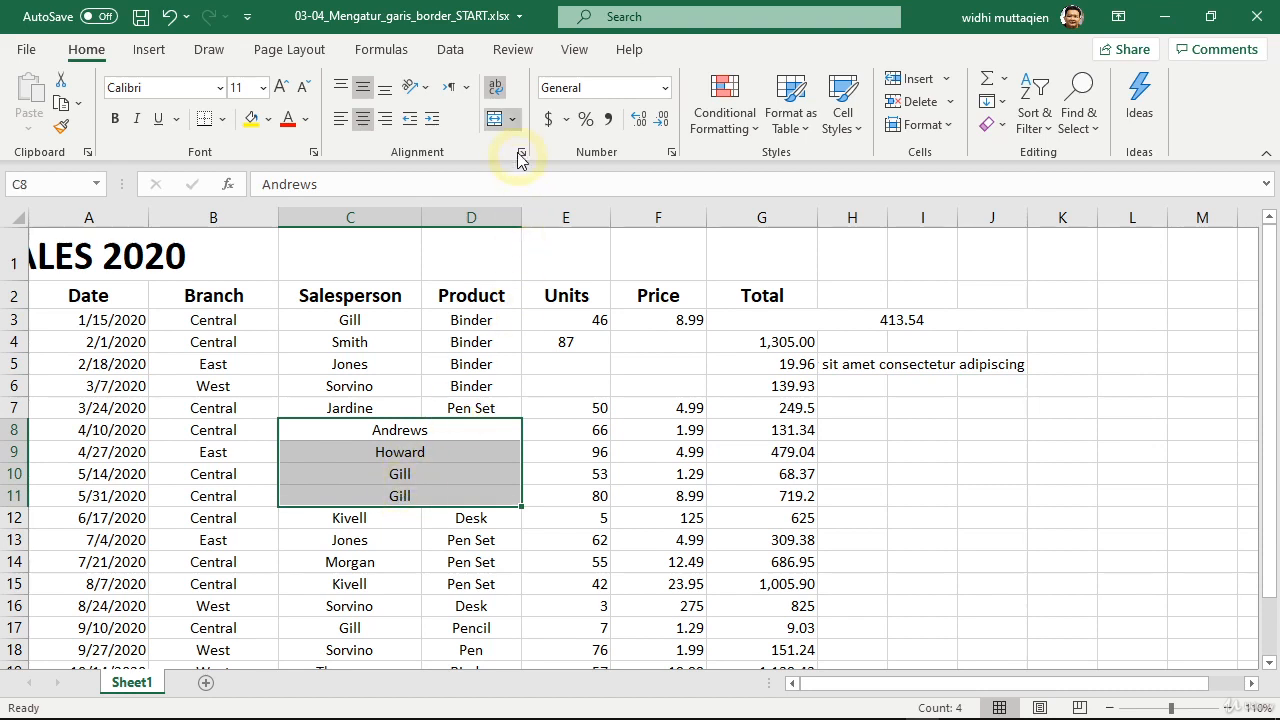
pyautogui.click(514, 119)
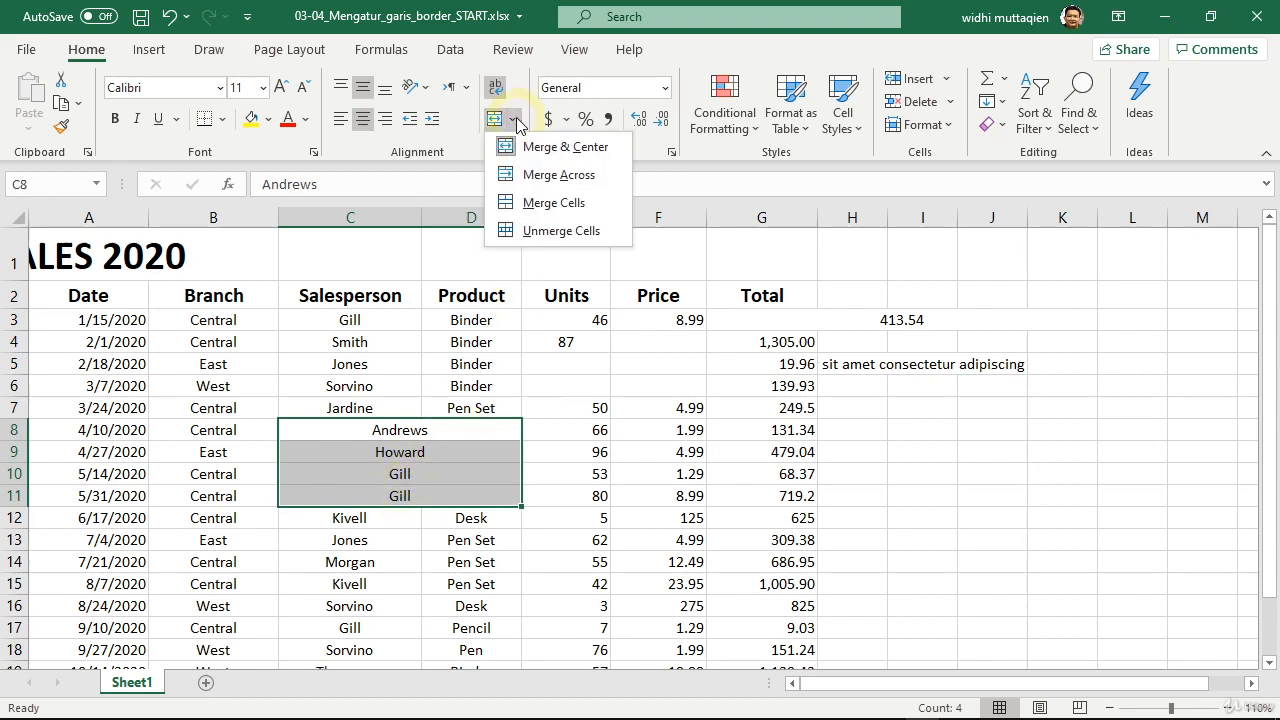
pyautogui.click(556, 225)
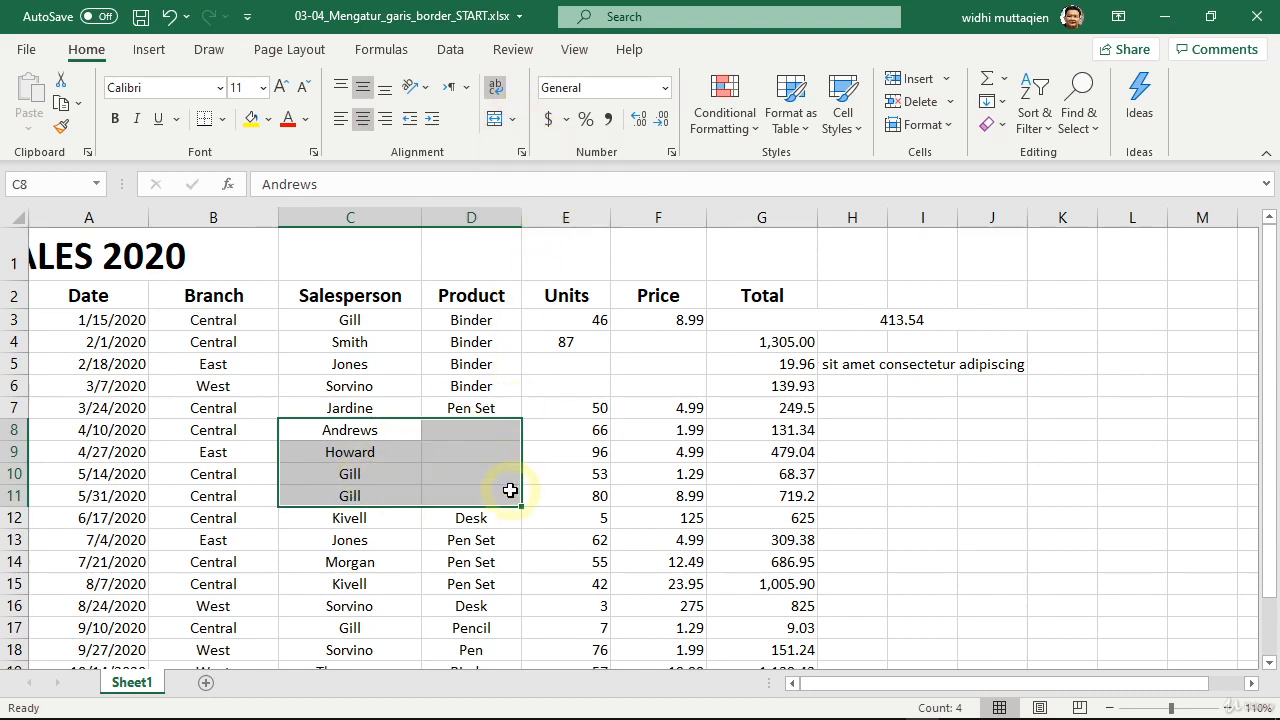